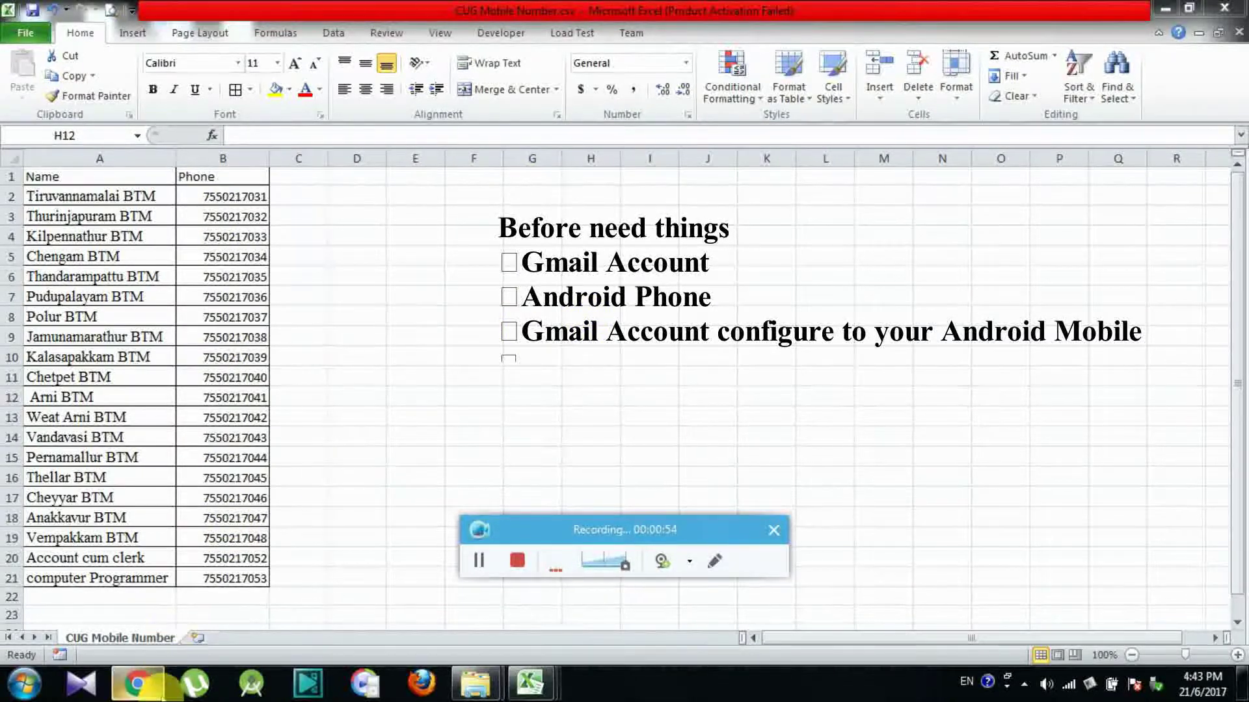
Switch from the Excel name and phone list to the Google Contacts page in Chrome.
{"action": "left_click", "coordinate": [153, 684]}
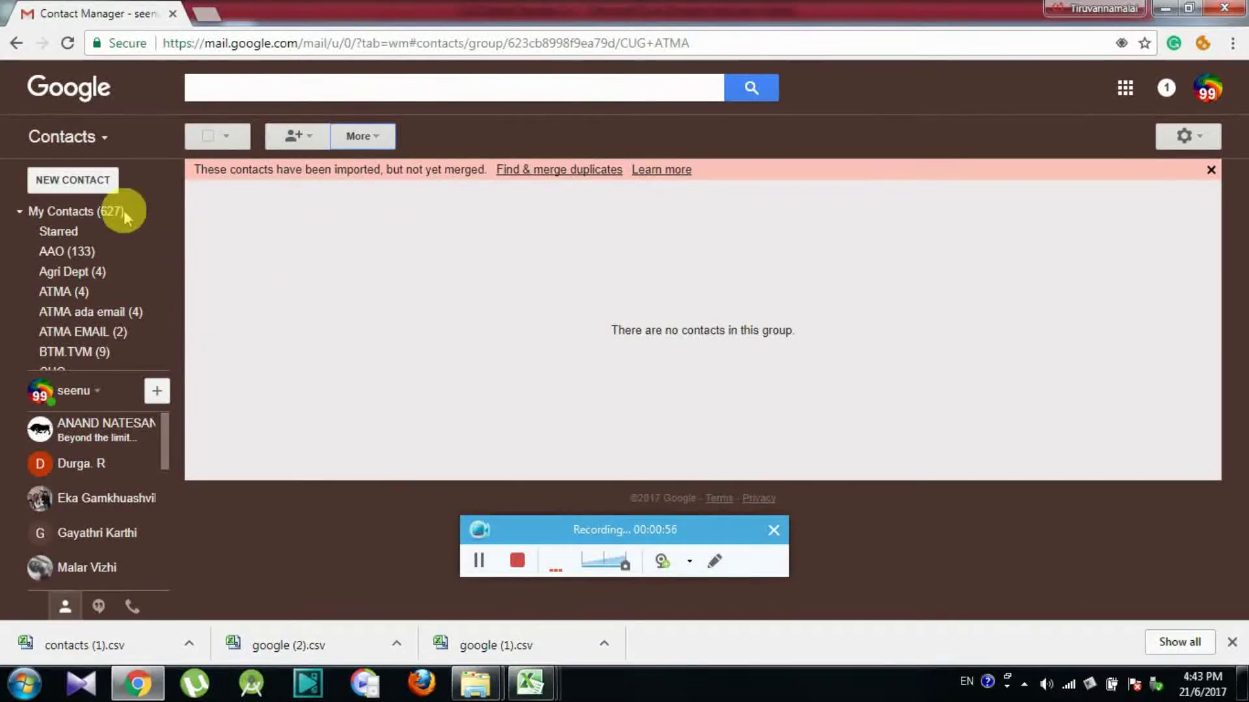
Hop to the Gmail inbox and back to Contacts, then return to the CUG Mobile Number workbook.
{"action": "left_click", "coordinate": [105, 137]}
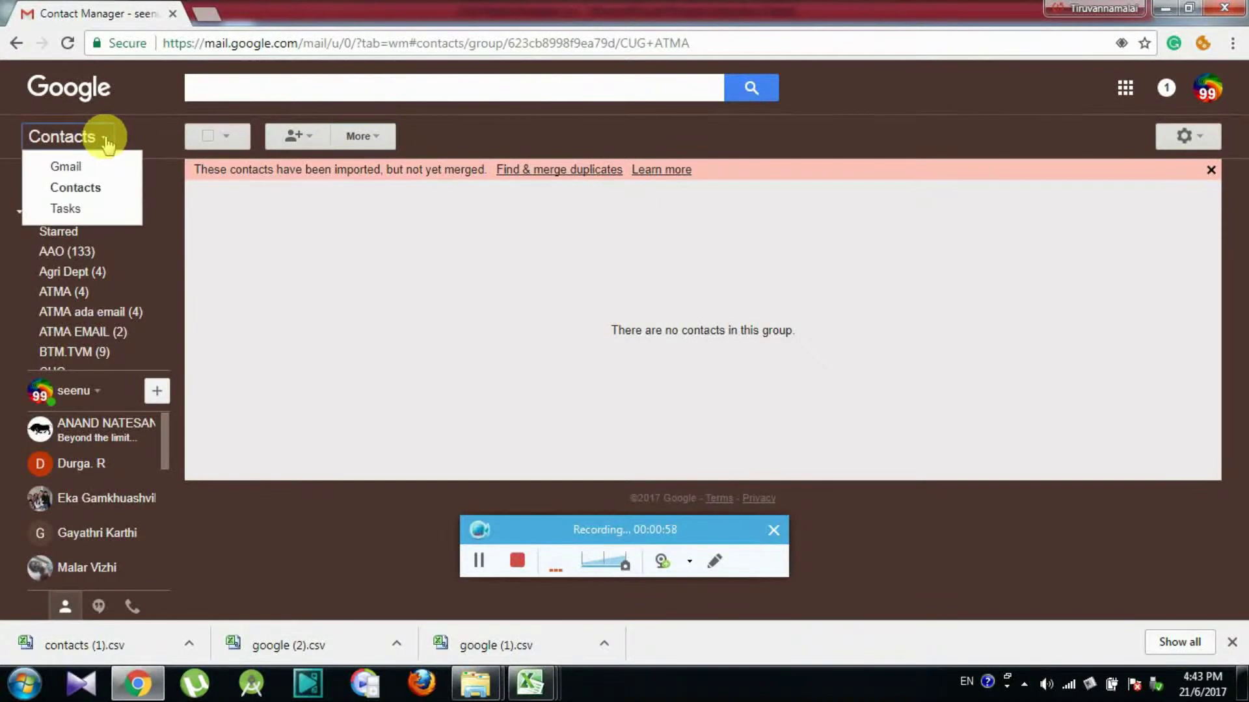
{"action": "left_click", "coordinate": [84, 167]}
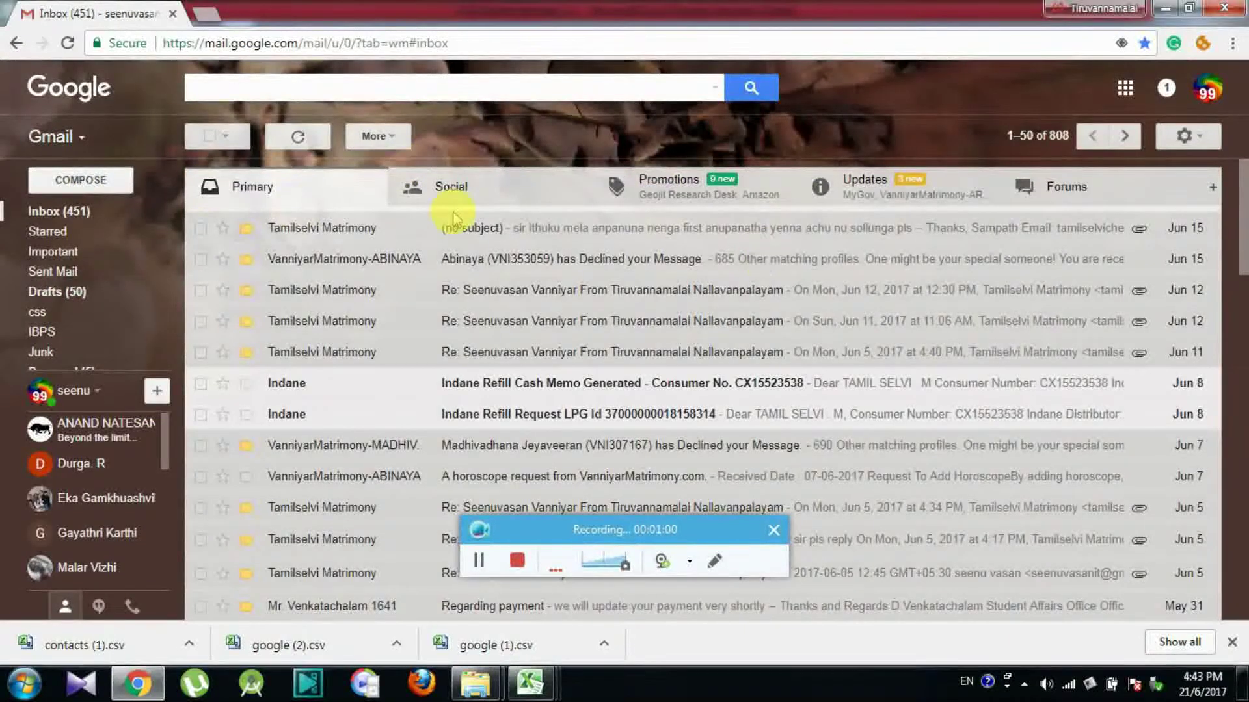
{"action": "left_click", "coordinate": [83, 140]}
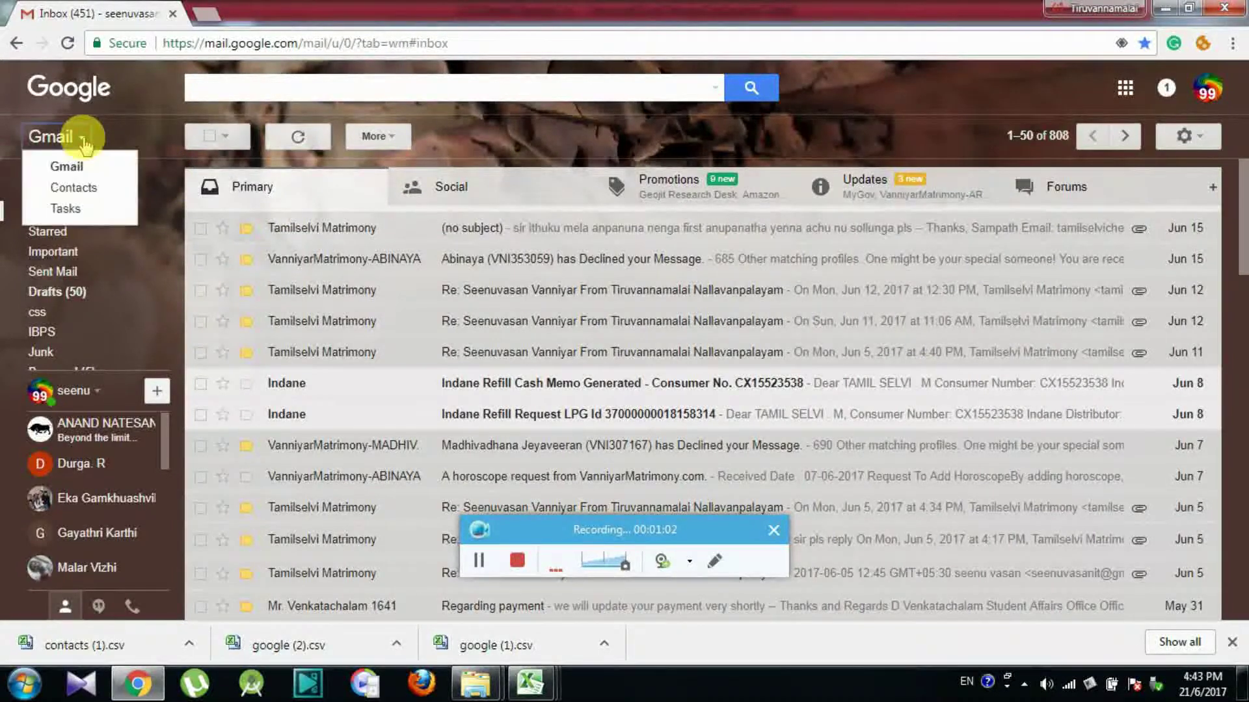
{"action": "left_click", "coordinate": [75, 189]}
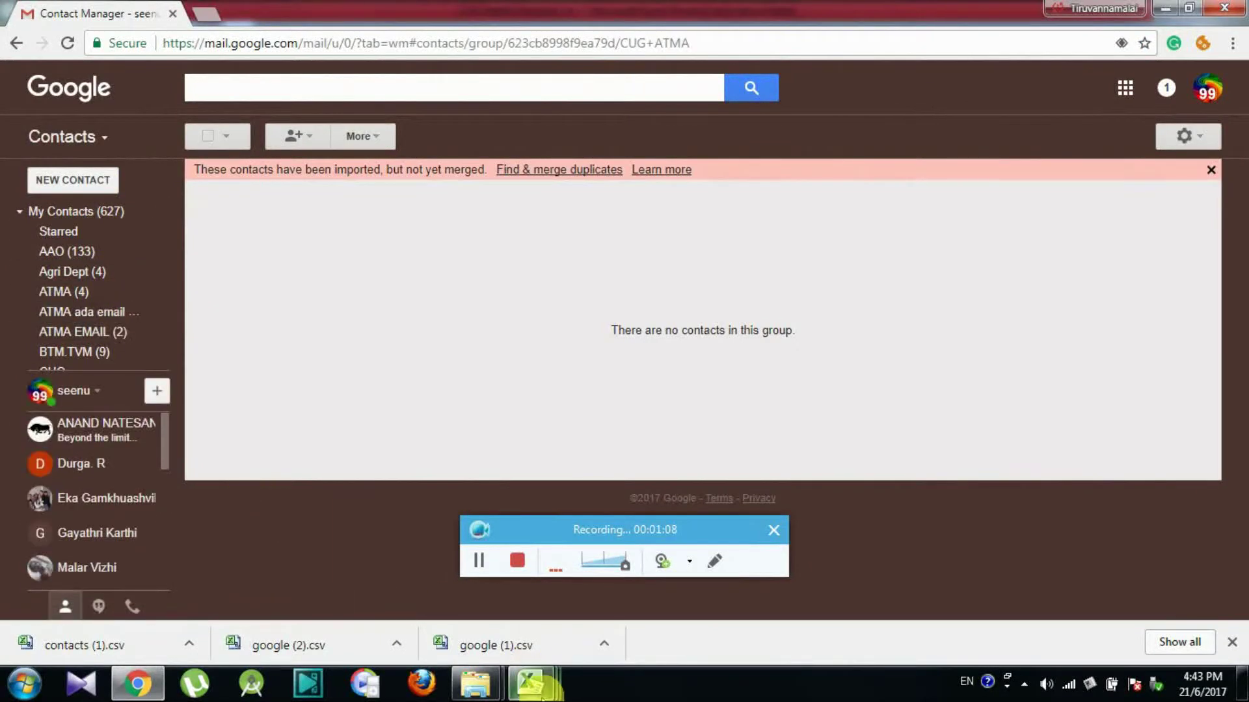
{"action": "mouse_move", "coordinate": [530, 683]}
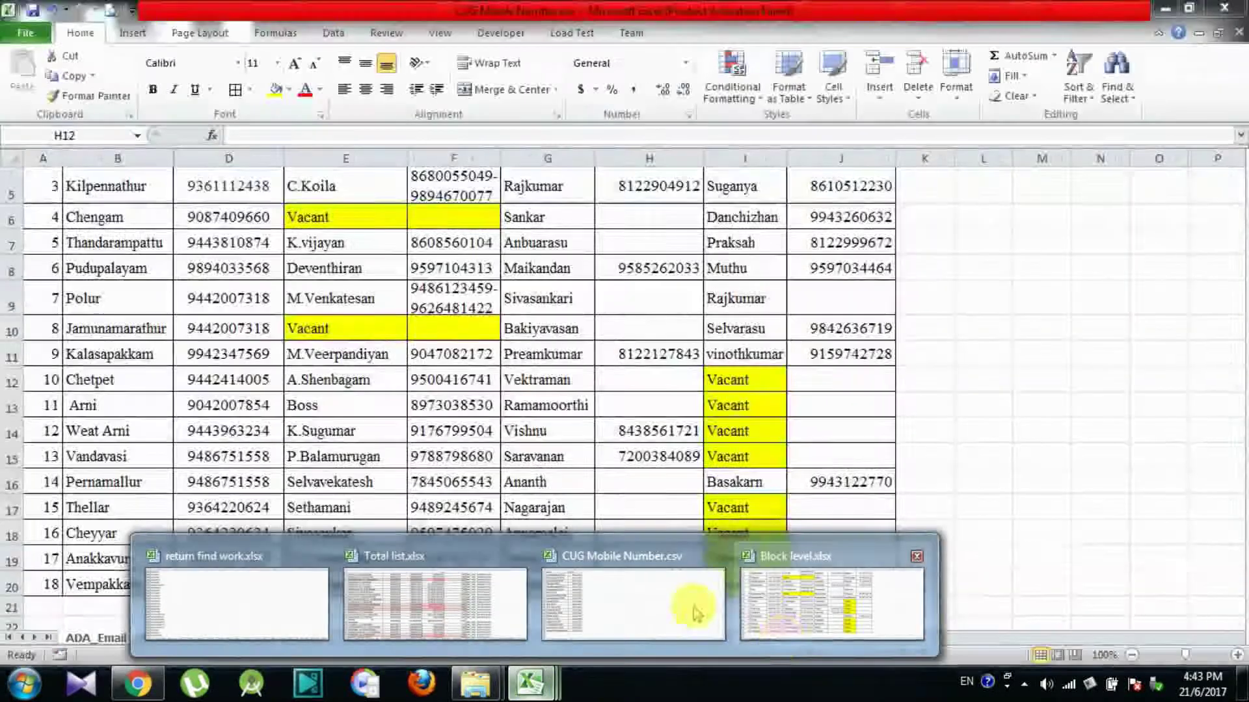
{"action": "left_click", "coordinate": [638, 589]}
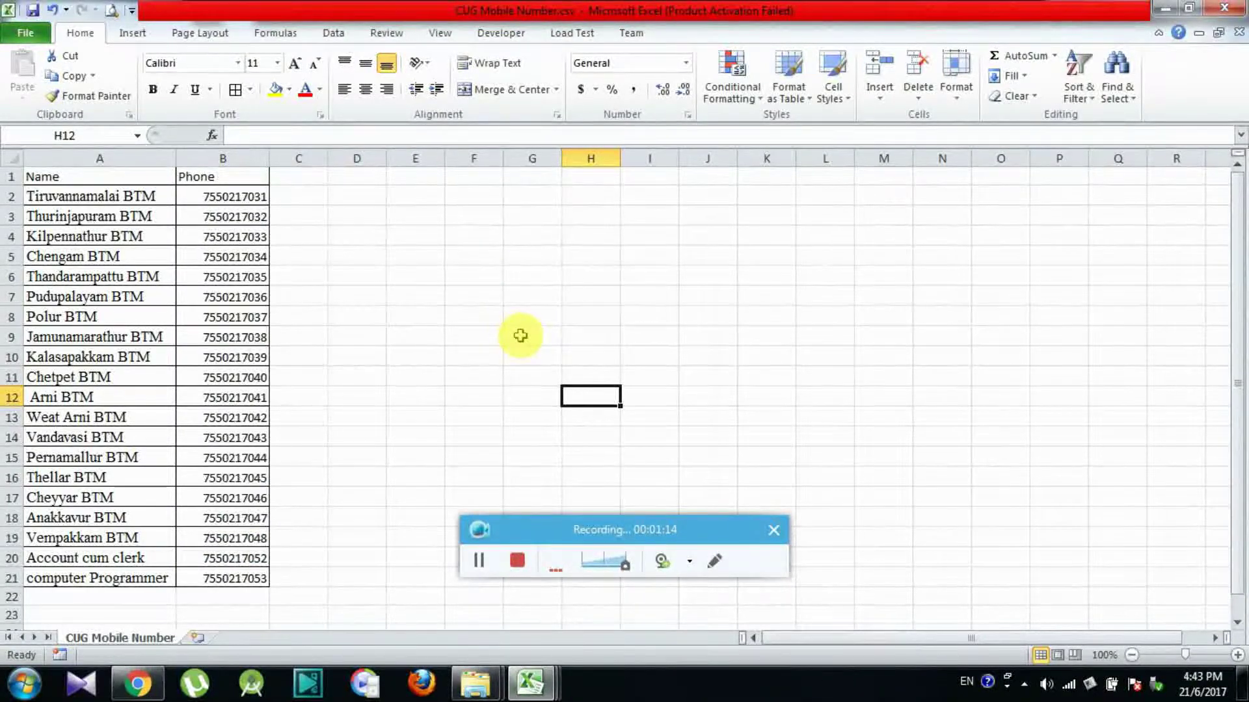
Start Save As for the sheet and choose CSV (Comma delimited) as the file type.
{"action": "left_click", "coordinate": [19, 31]}
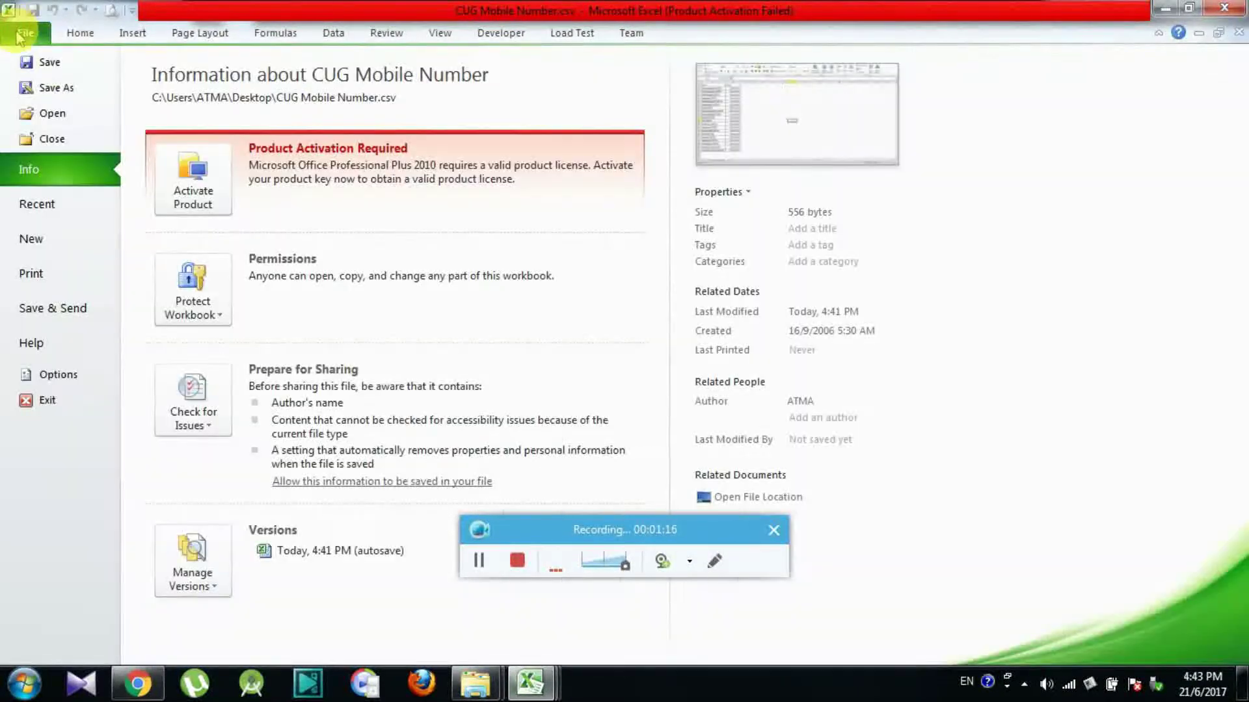
{"action": "key", "text": "Escape"}
{"action": "key", "text": "F12"}
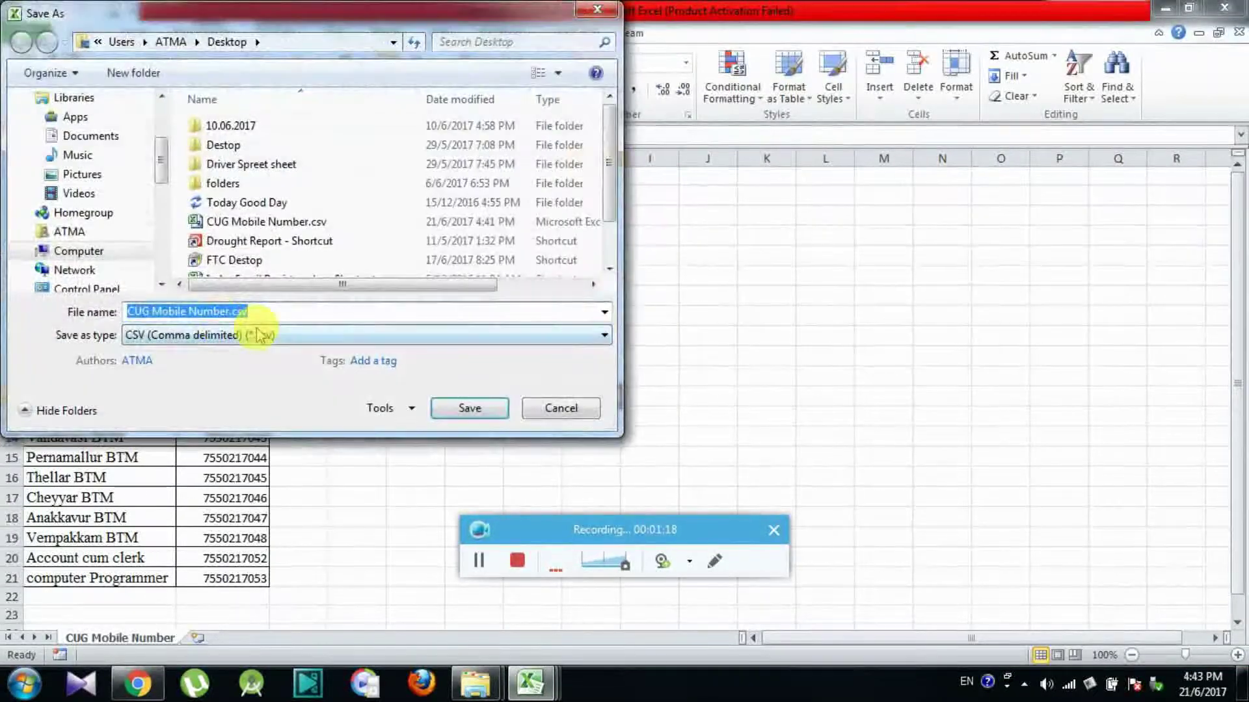
{"action": "left_click", "coordinate": [261, 336]}
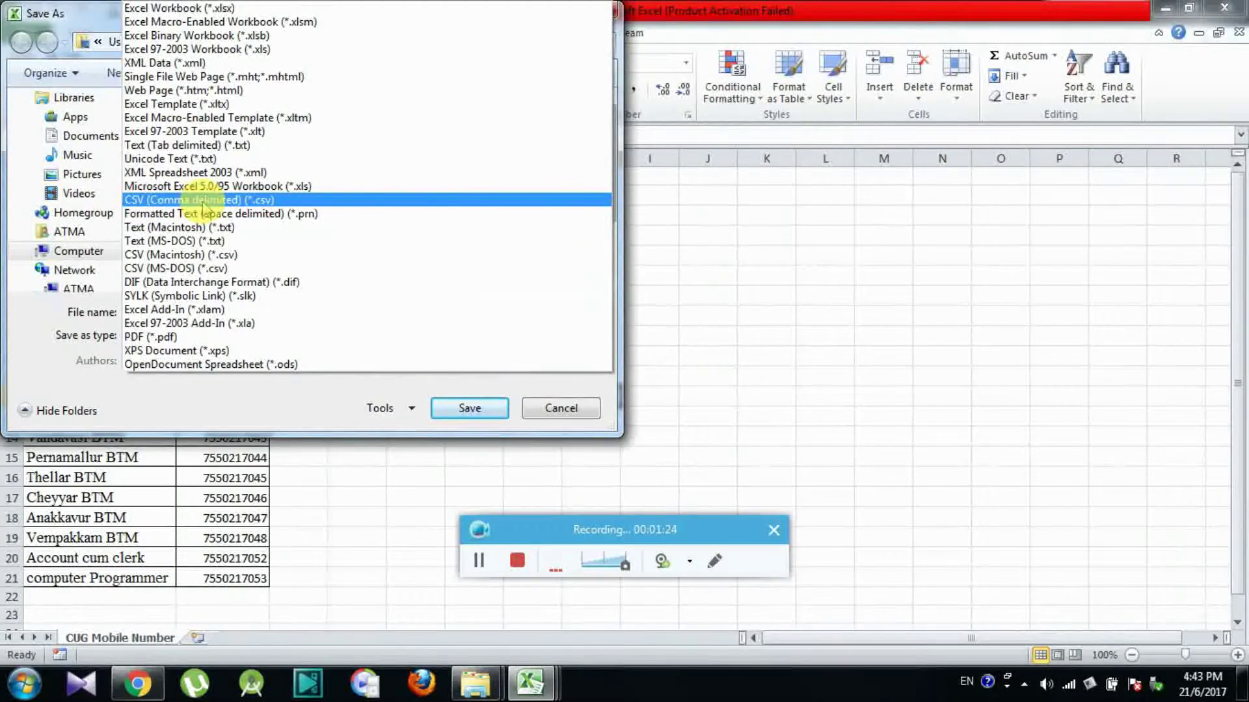
{"action": "left_click", "coordinate": [203, 200]}
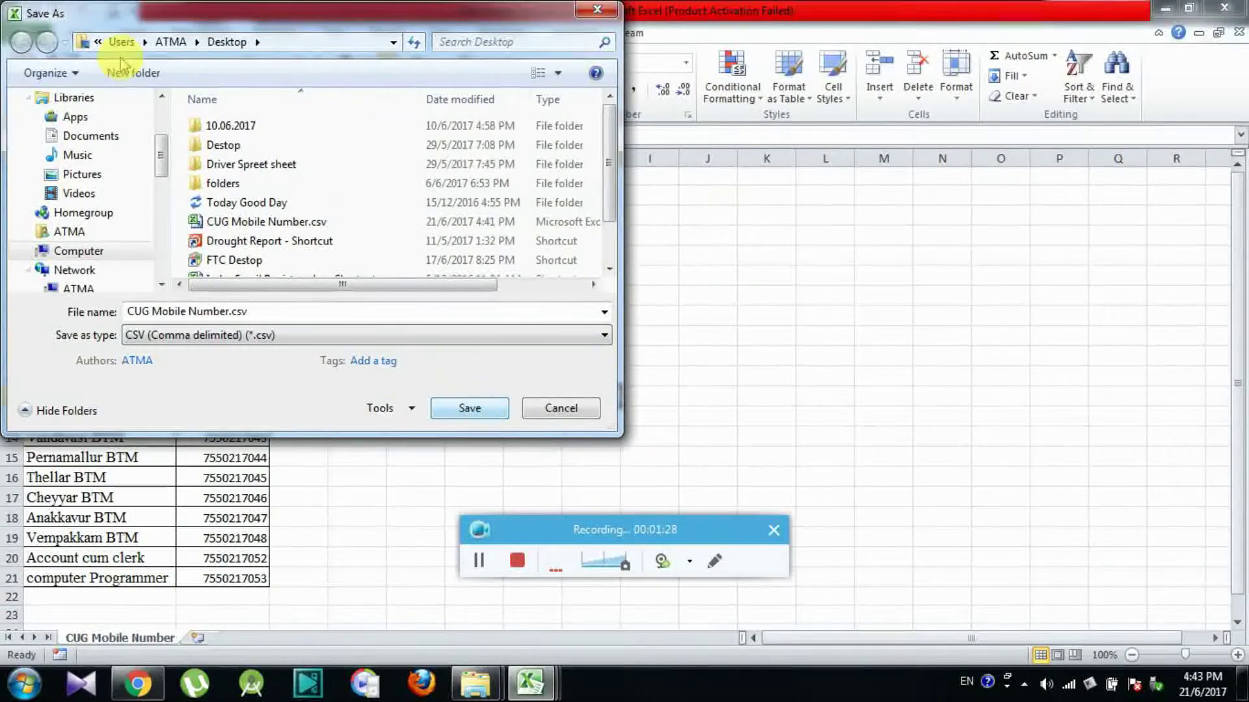
Save over CUG Mobile Number.csv on the Desktop, confirming replace and keeping CSV format.
{"action": "left_click_drag", "start_coordinate": [164, 159], "coordinate": [163, 134]}
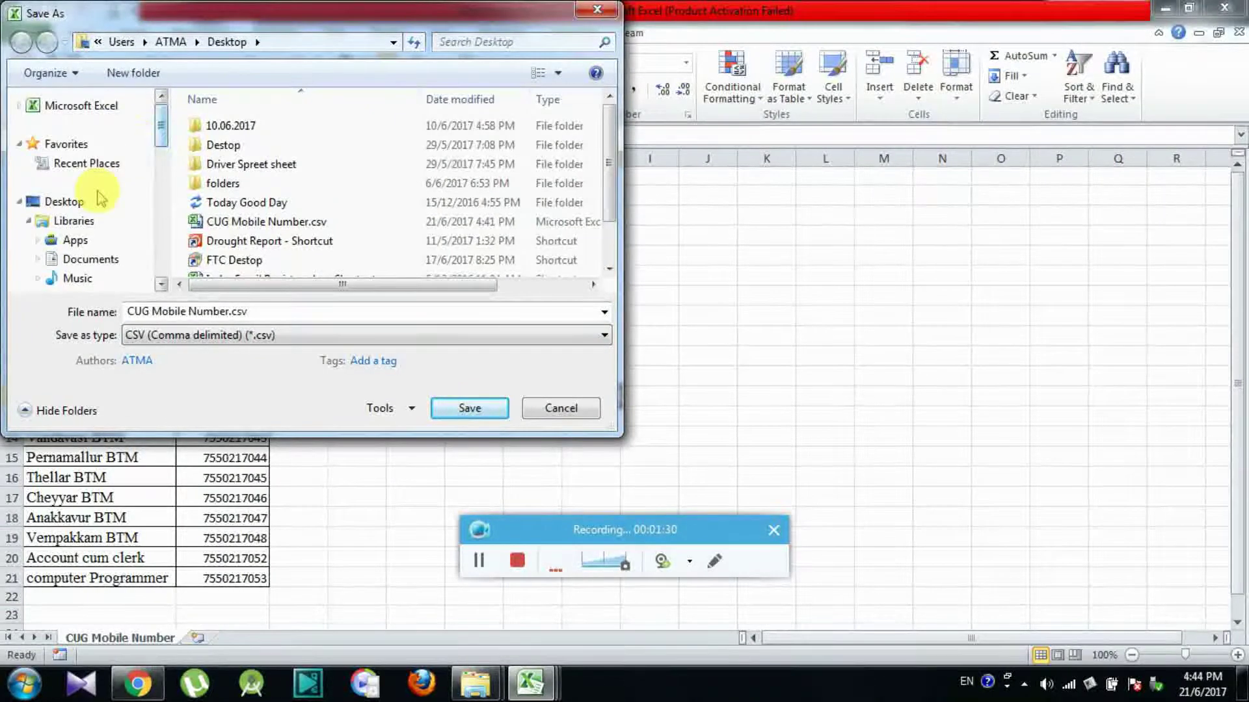
{"action": "left_click", "coordinate": [77, 202]}
{"action": "left_click", "coordinate": [257, 205]}
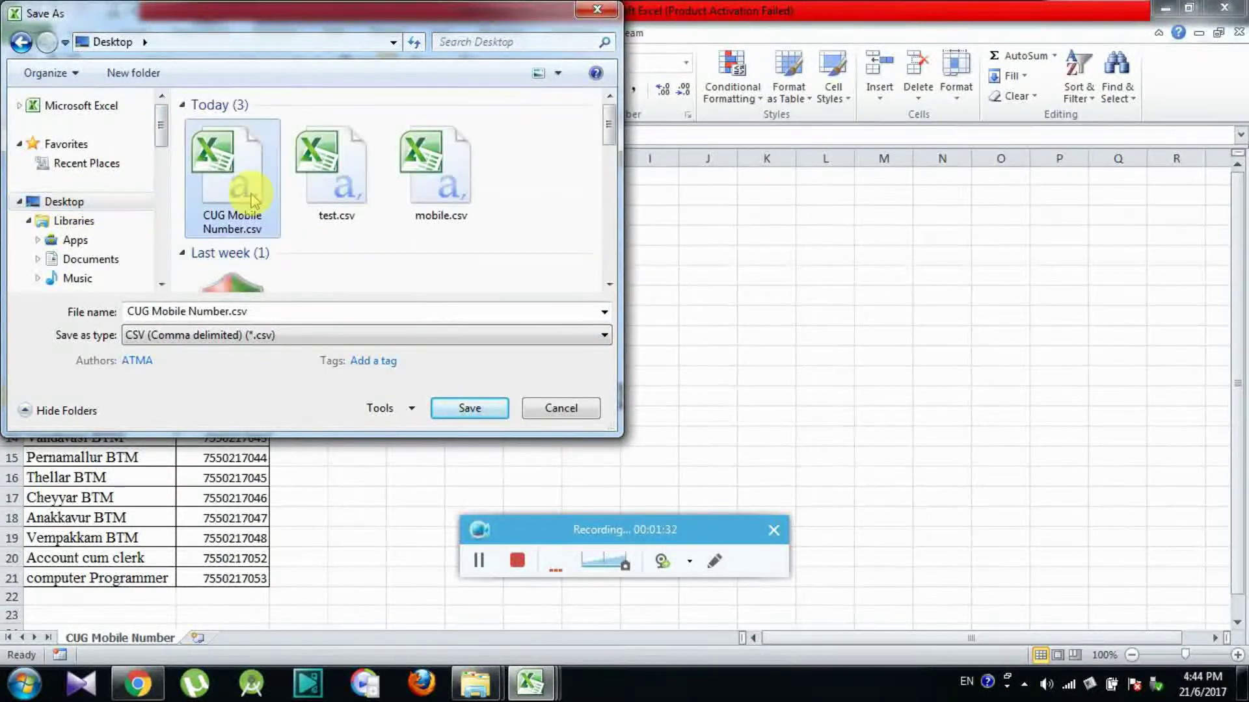
{"action": "left_click", "coordinate": [453, 408]}
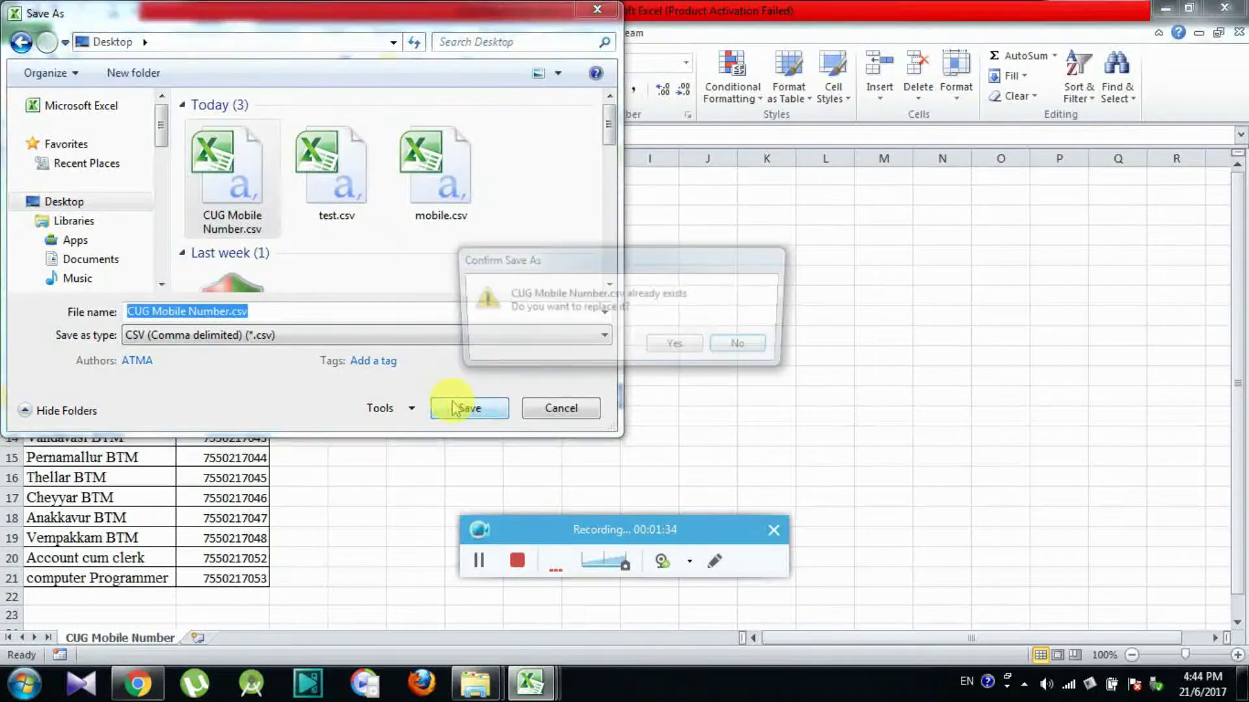
{"action": "left_click", "coordinate": [666, 348]}
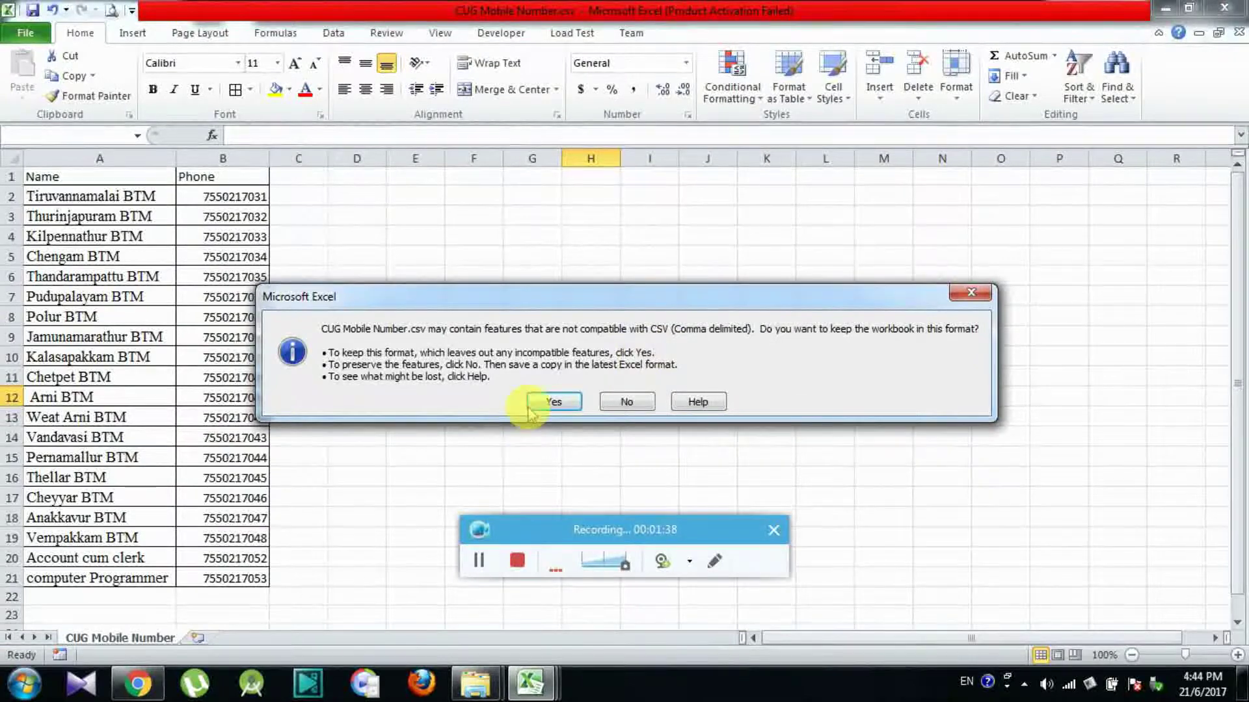
{"action": "left_click", "coordinate": [543, 403]}
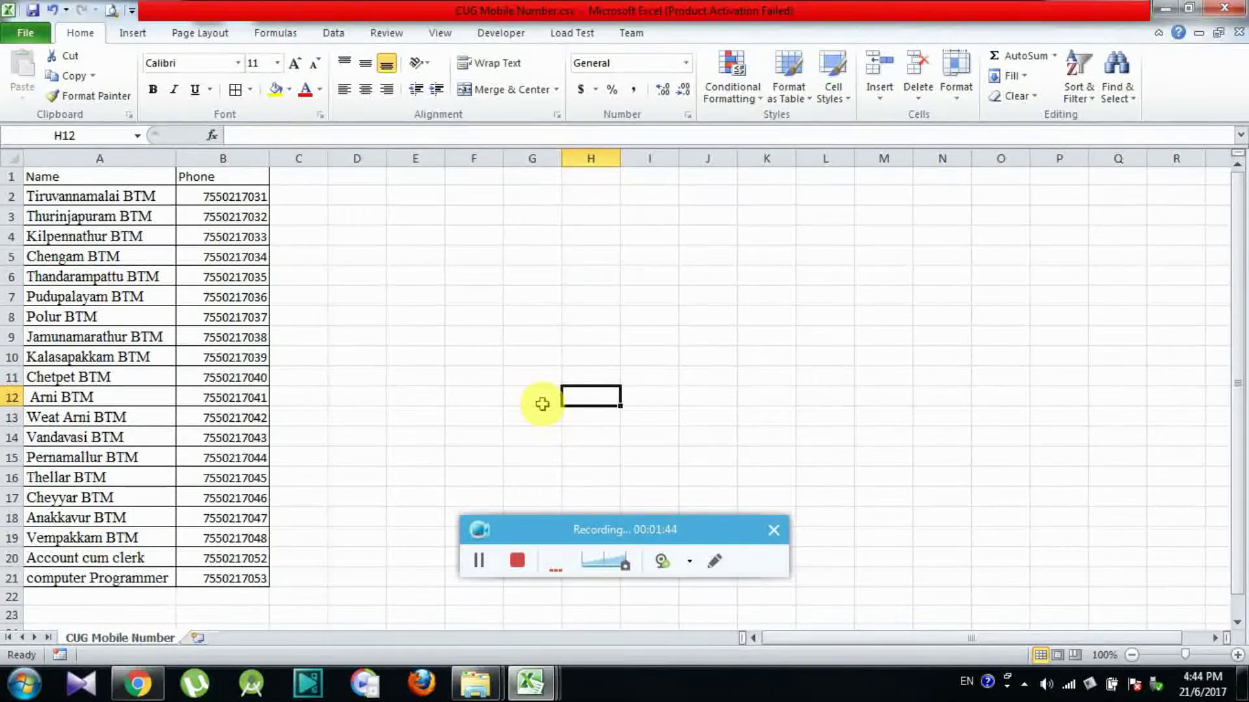
{"action": "left_click", "coordinate": [137, 682]}
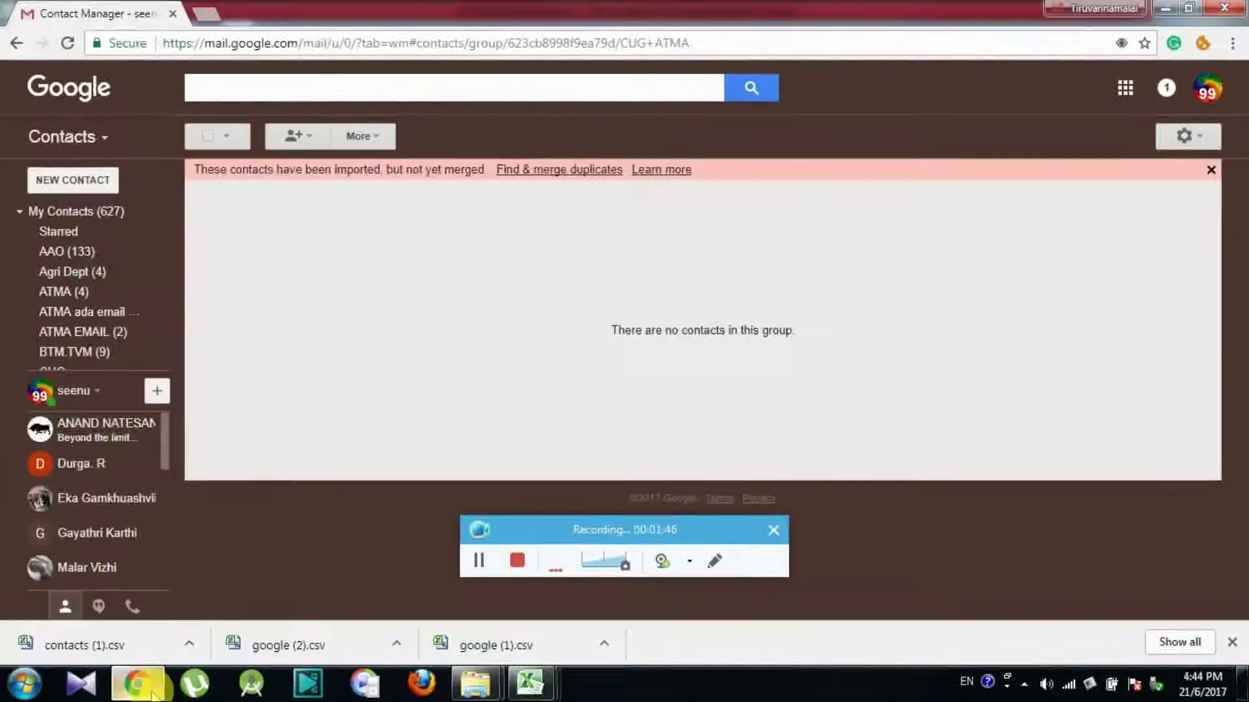
Visit the Gmail inbox, return to Contacts, and open the CUG ATMA group's More menu.
{"action": "left_click", "coordinate": [108, 139]}
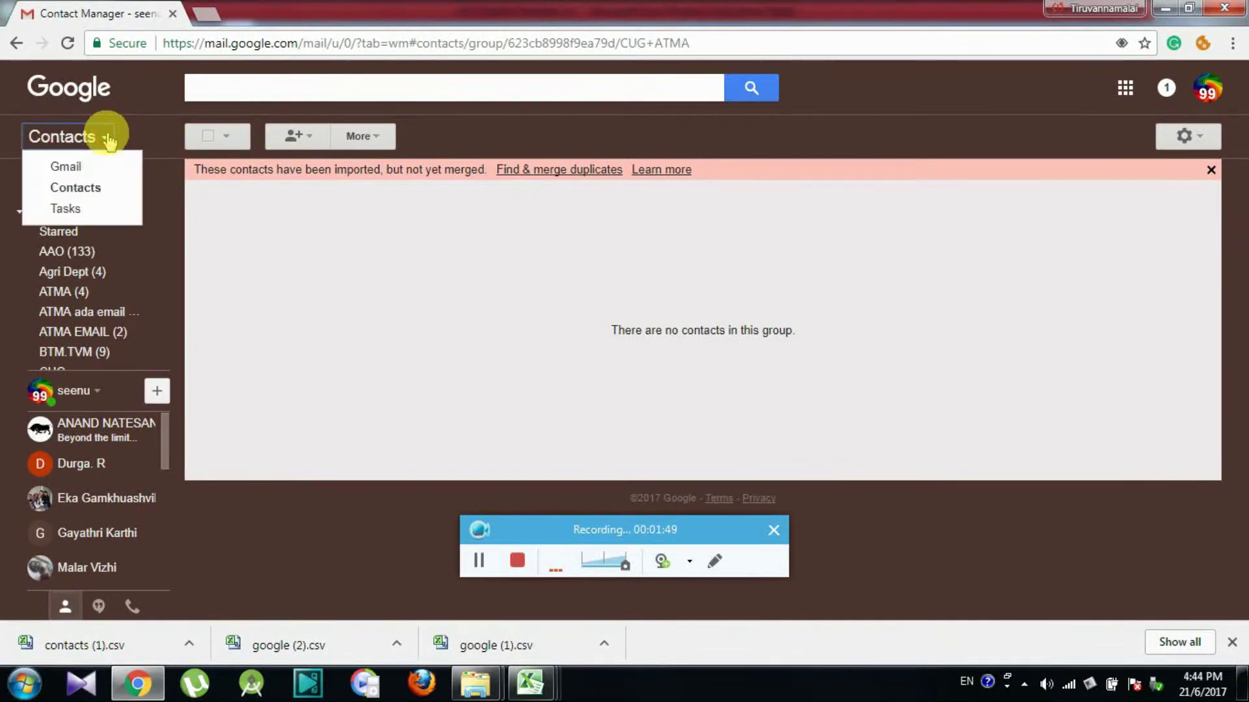
{"action": "left_click", "coordinate": [72, 168]}
{"action": "left_click", "coordinate": [81, 138]}
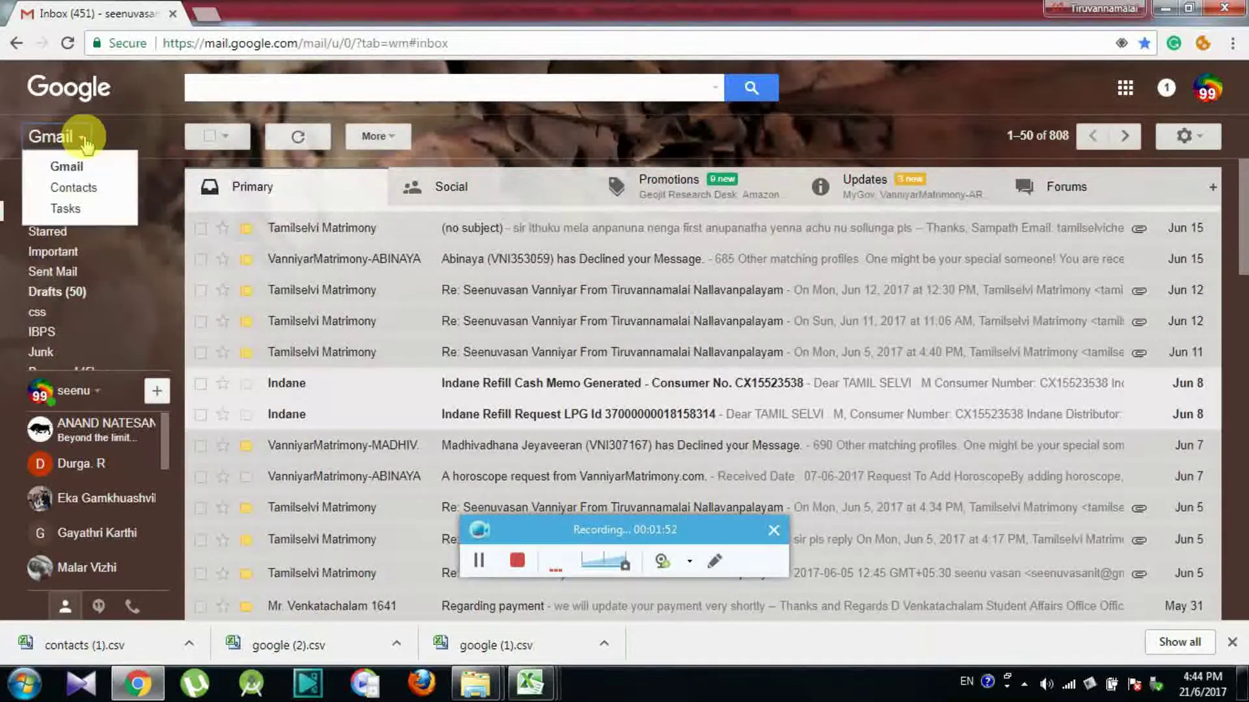
{"action": "left_click", "coordinate": [157, 108]}
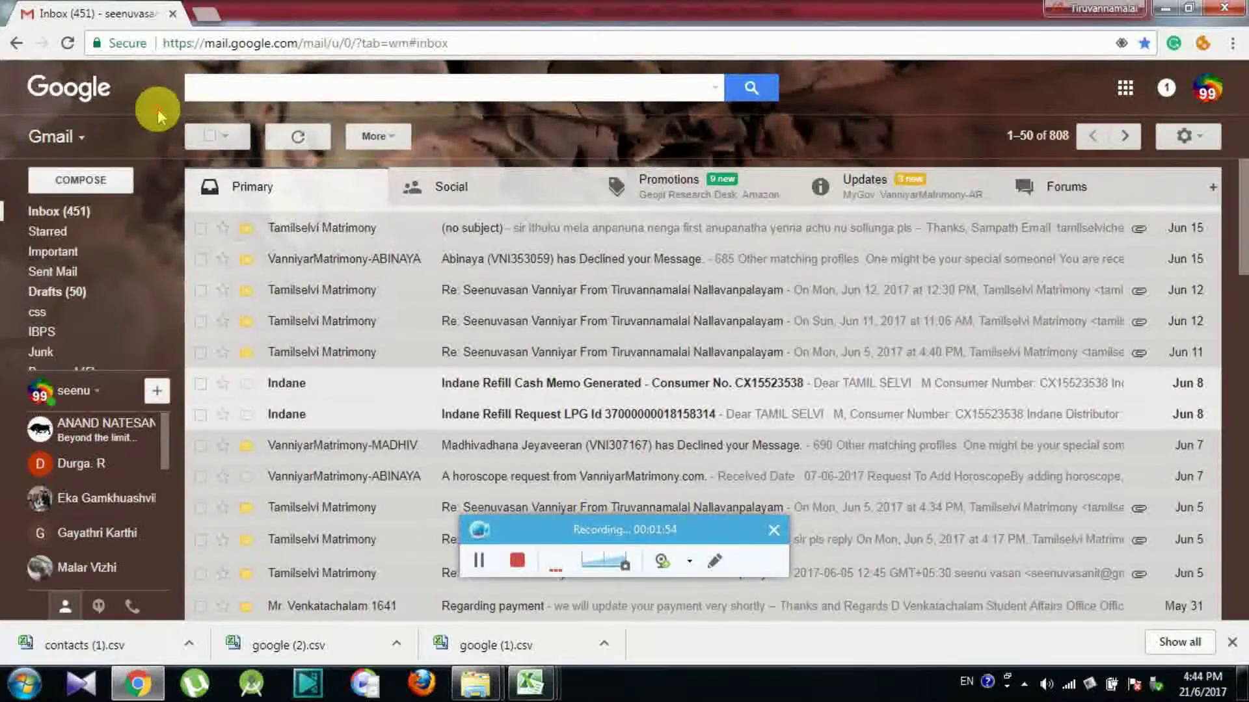
{"action": "left_click", "coordinate": [83, 140]}
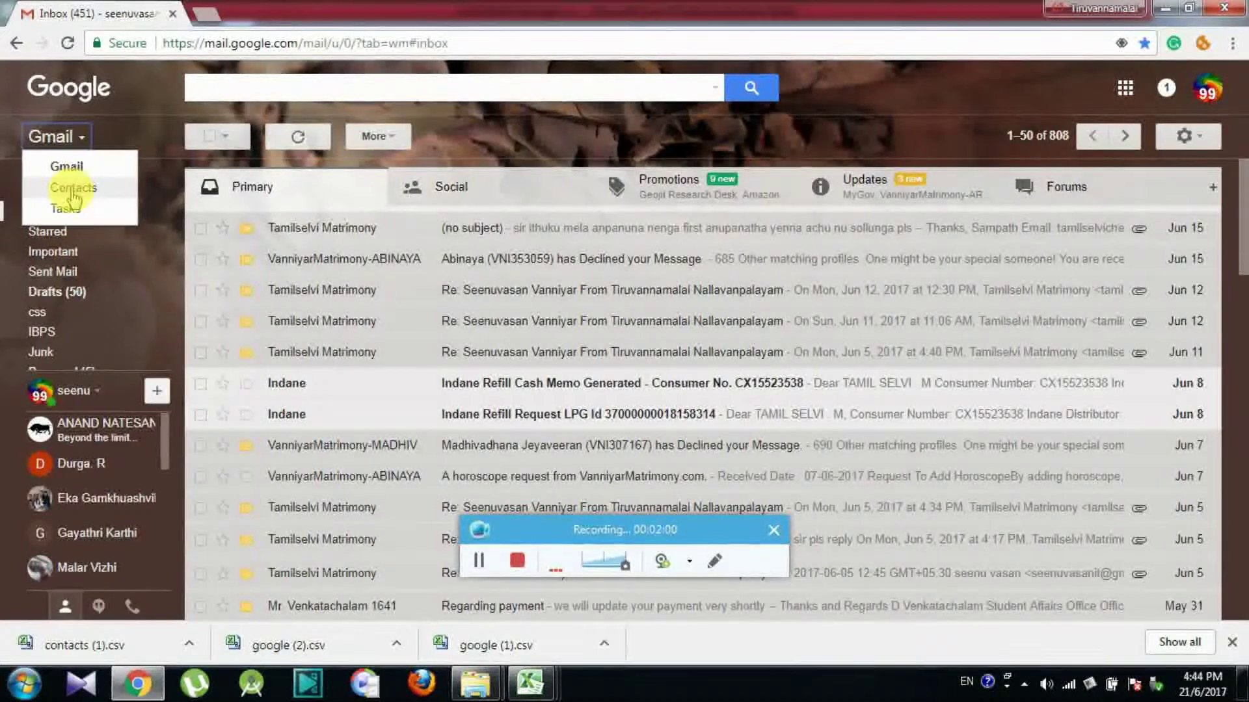
{"action": "left_click", "coordinate": [74, 190]}
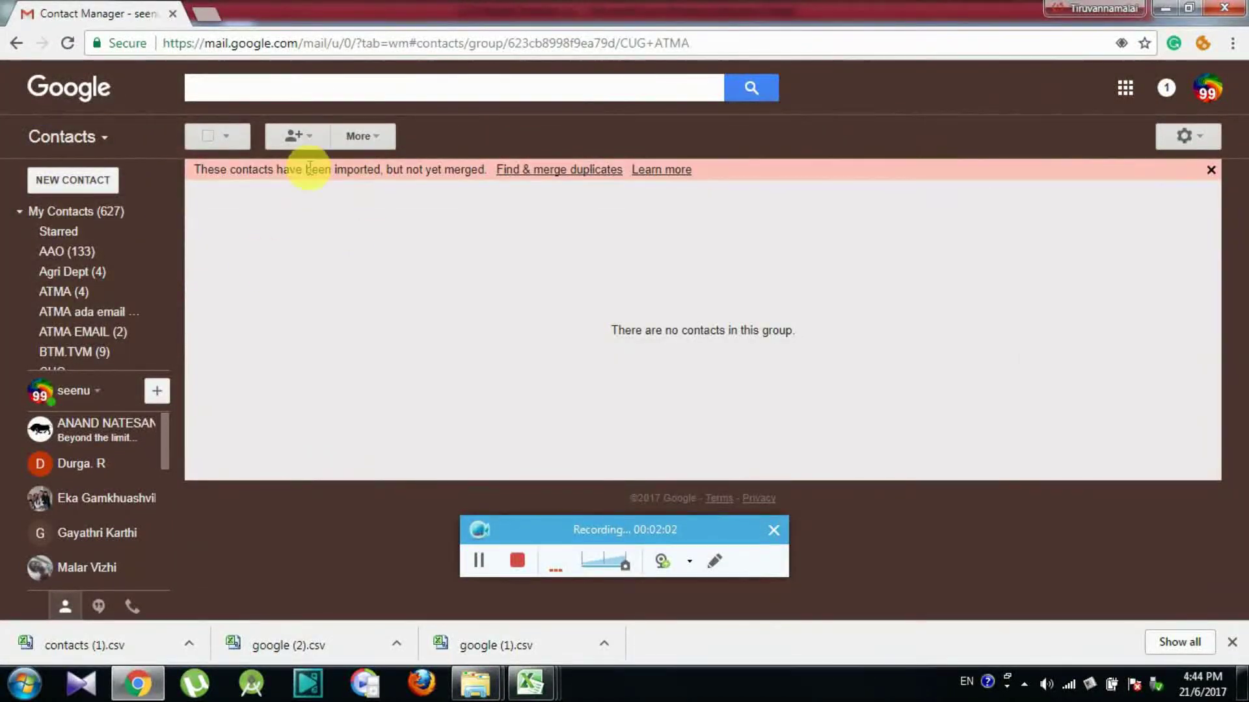
{"action": "left_click", "coordinate": [377, 139]}
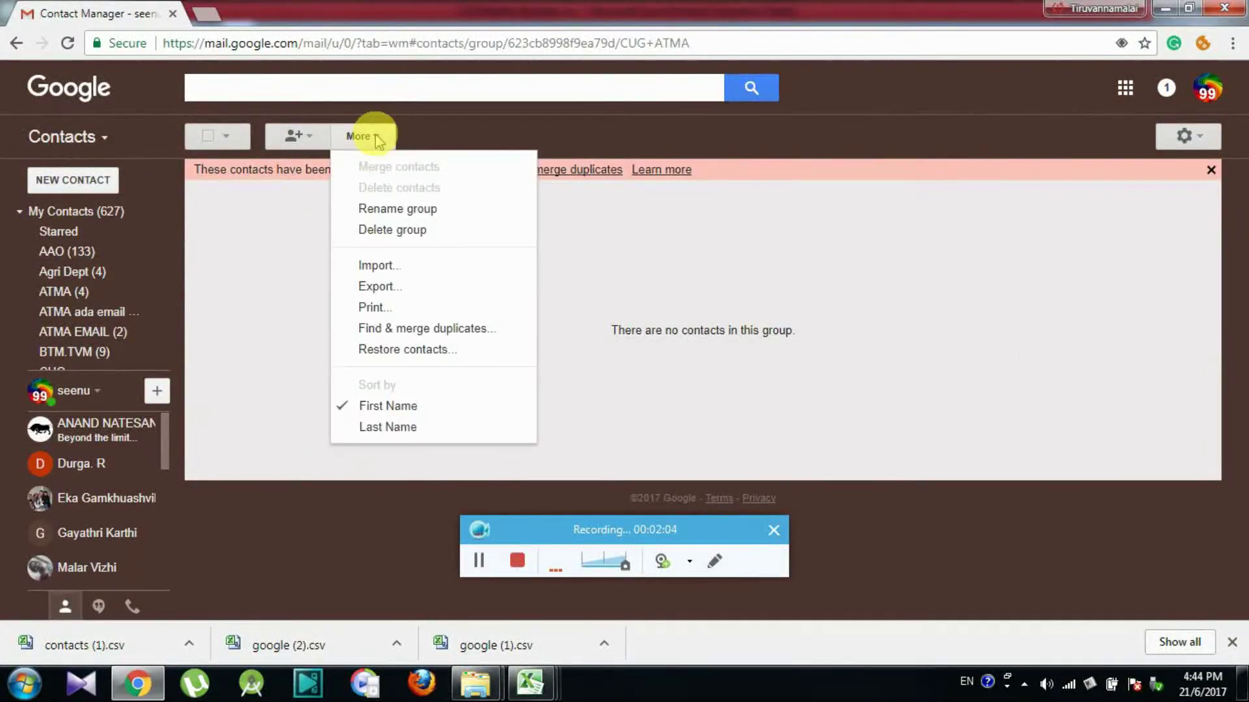
Import CUG Mobile Number.csv via More > Import, raising My Contacts from 627 to 647.
{"action": "left_click", "coordinate": [384, 265]}
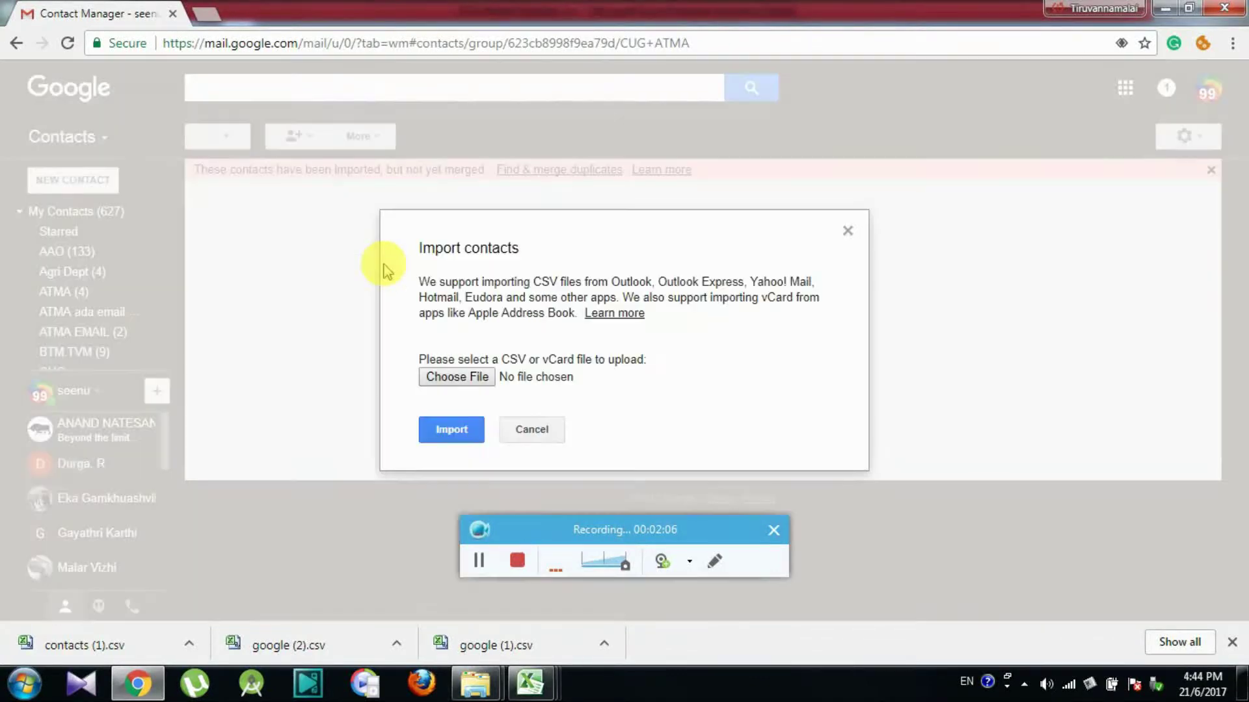
{"action": "left_click", "coordinate": [444, 379]}
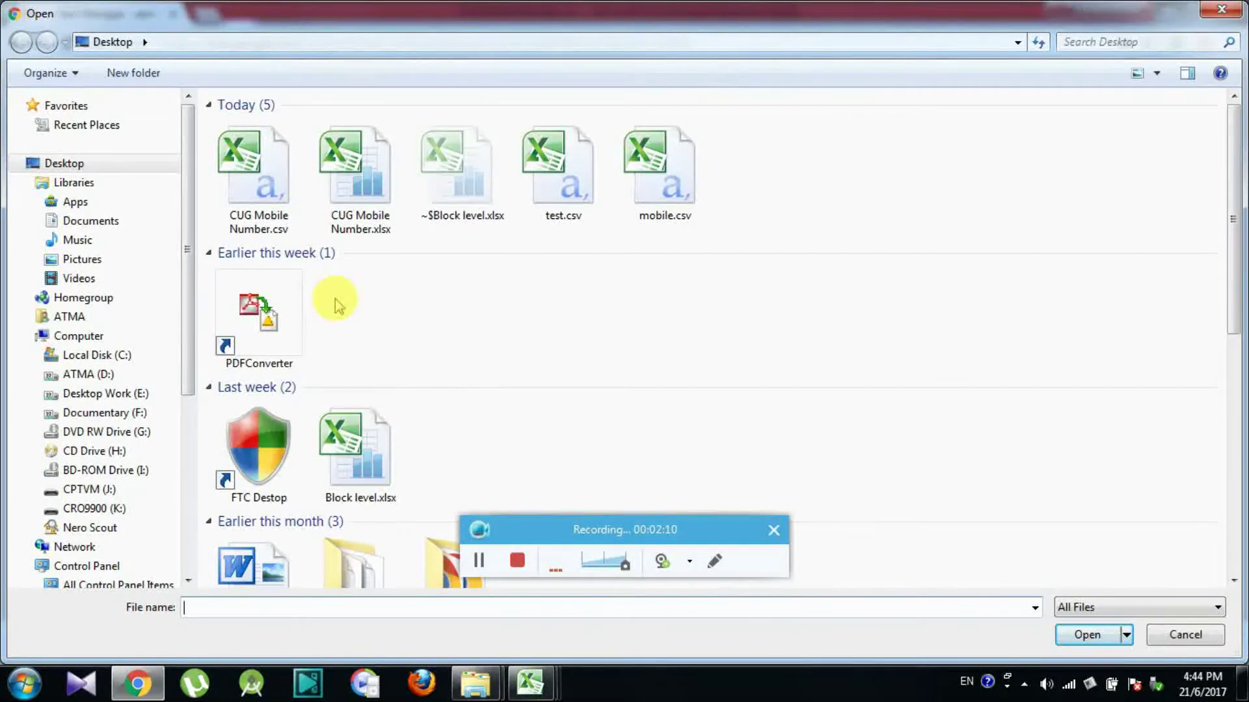
{"action": "double_click", "coordinate": [284, 234]}
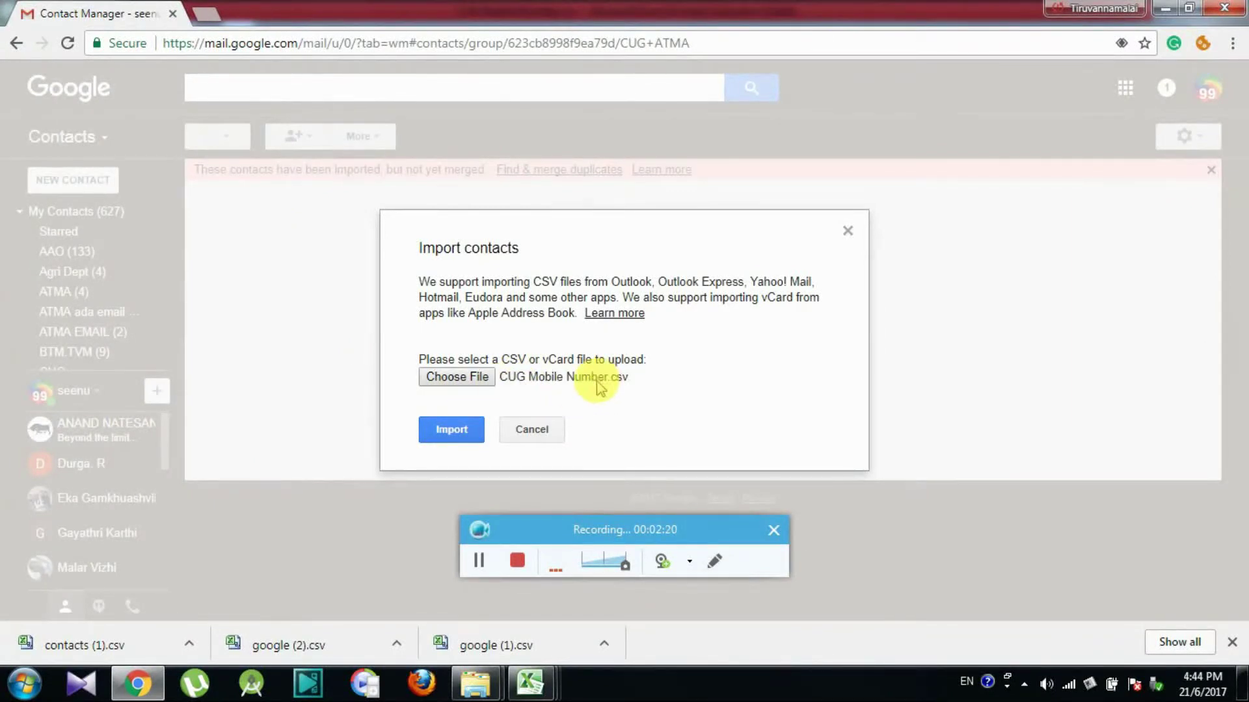
{"action": "left_click", "coordinate": [474, 433]}
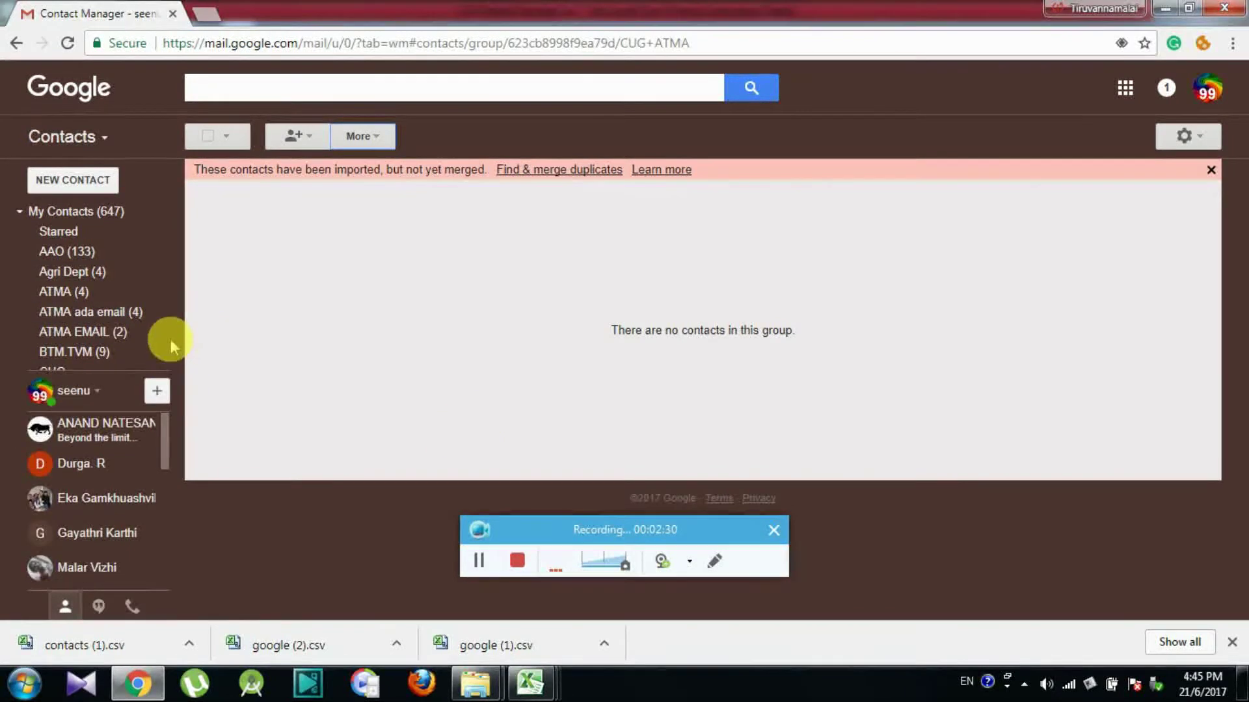
Open the Imported 6/21/17 4 group from the left list, then bring the Excel workbook forward.
{"action": "scroll", "coordinate": [167, 463], "scroll_direction": "down", "scroll_amount": 4}
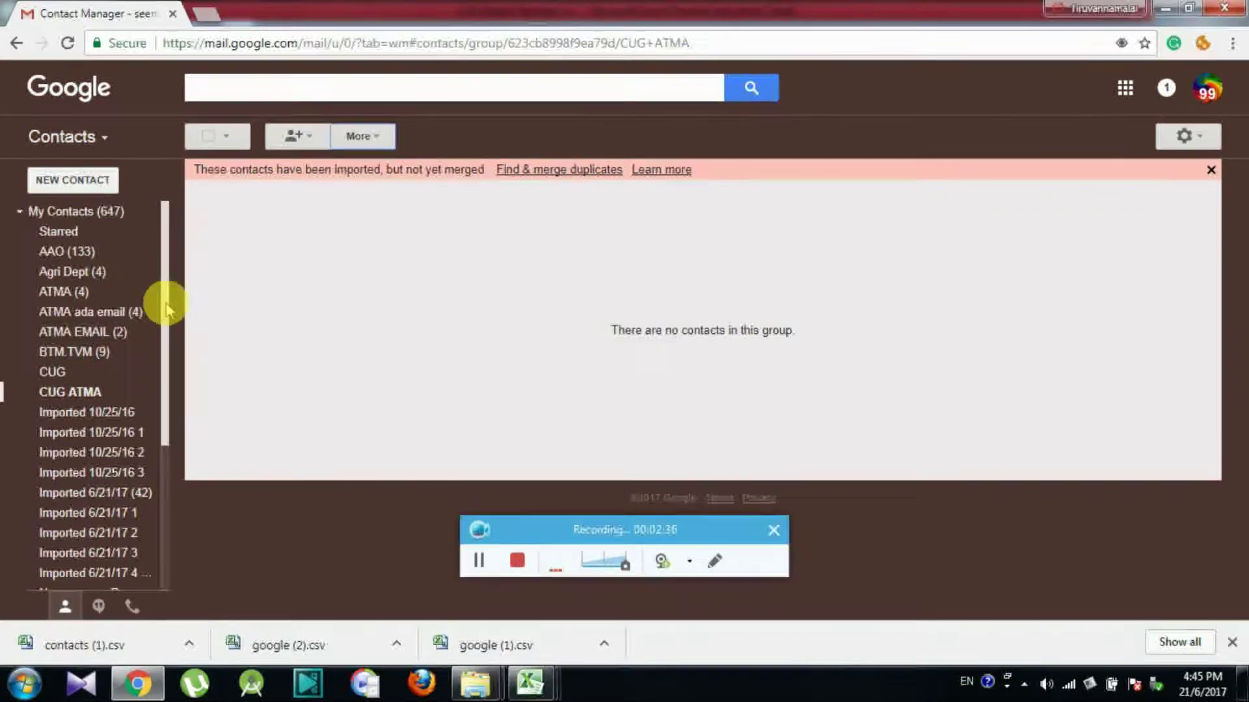
{"action": "left_click_drag", "start_coordinate": [163, 307], "coordinate": [164, 482]}
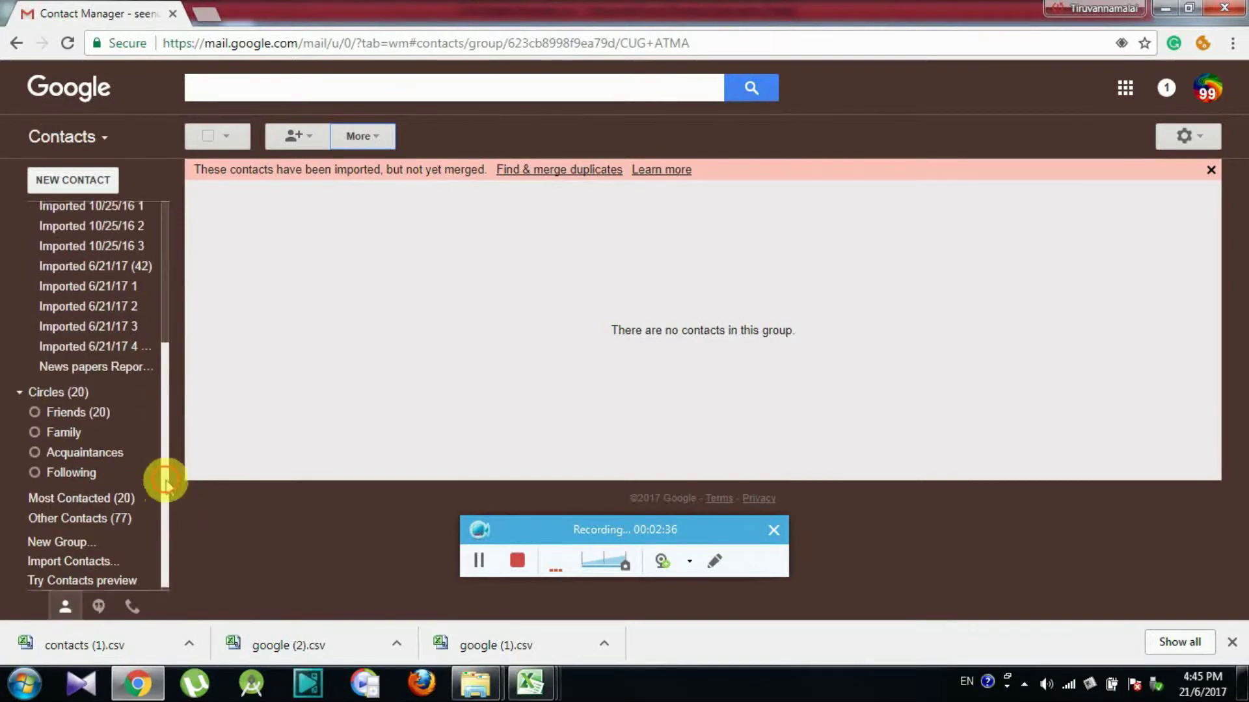
{"action": "left_click", "coordinate": [117, 345]}
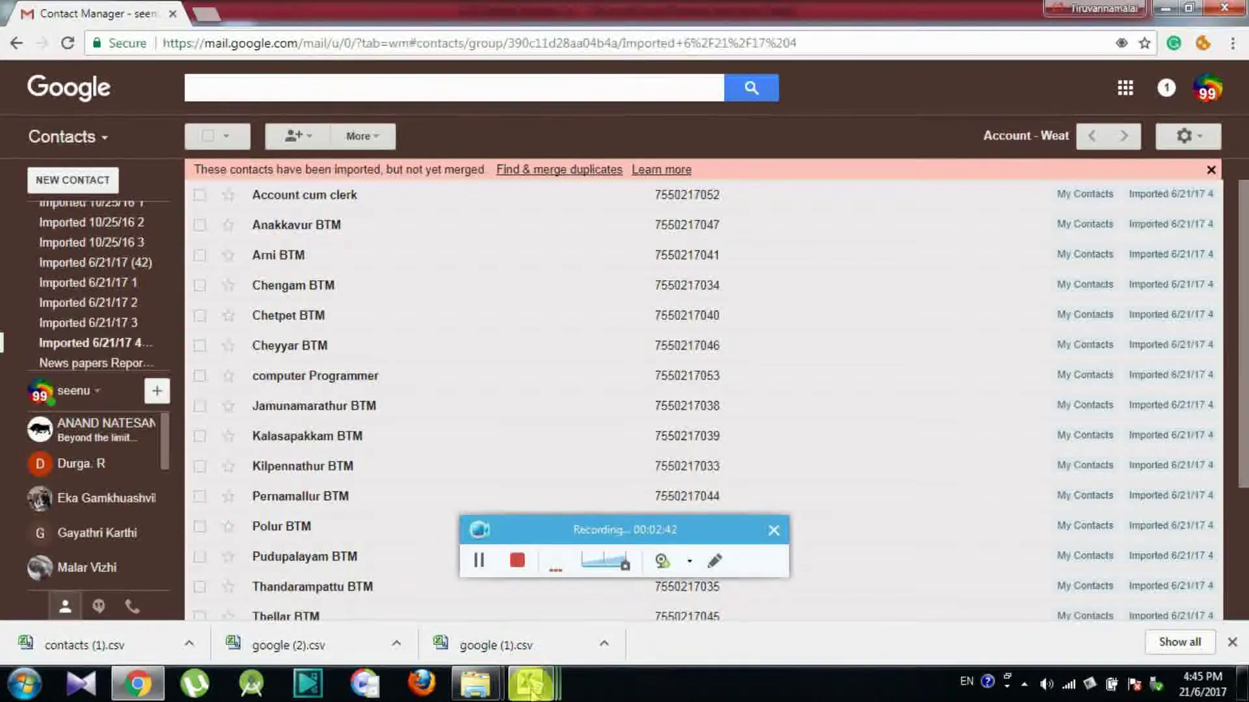
{"action": "mouse_move", "coordinate": [529, 683]}
{"action": "left_click", "coordinate": [655, 613]}
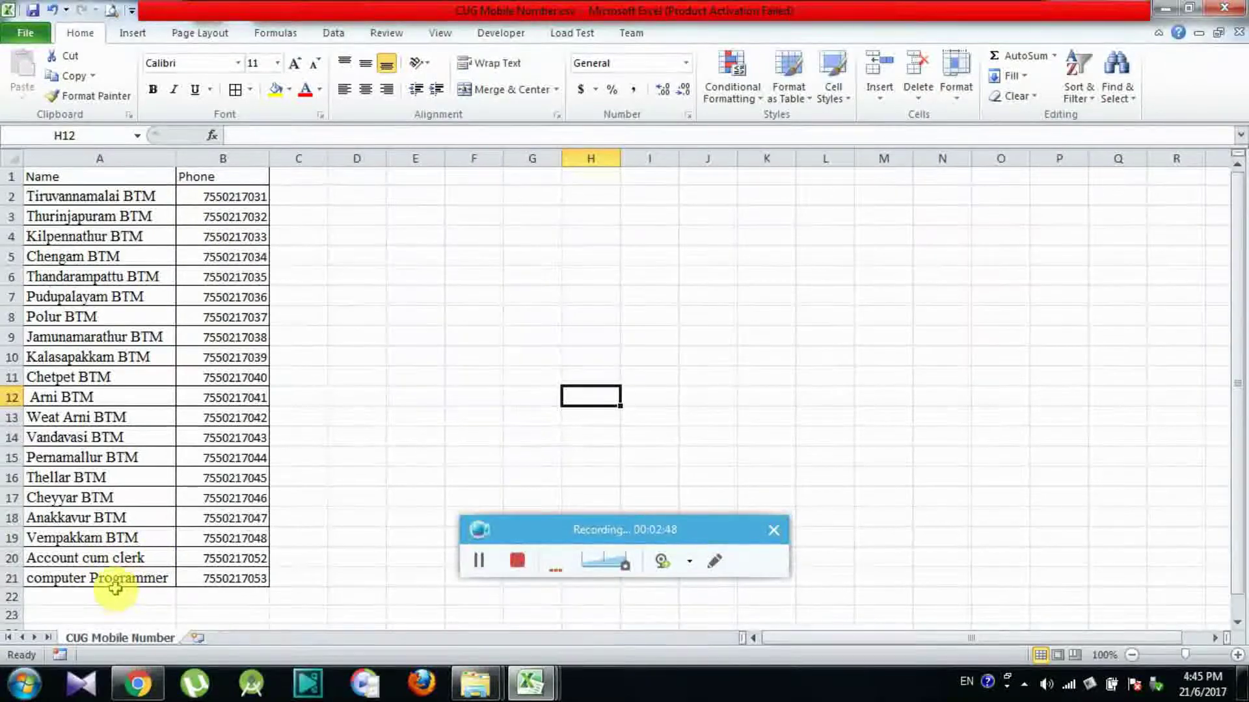
Return to the Imported 6/21/17 4 group in Google Contacts to compare with the sheet.
{"action": "left_click", "coordinate": [148, 683]}
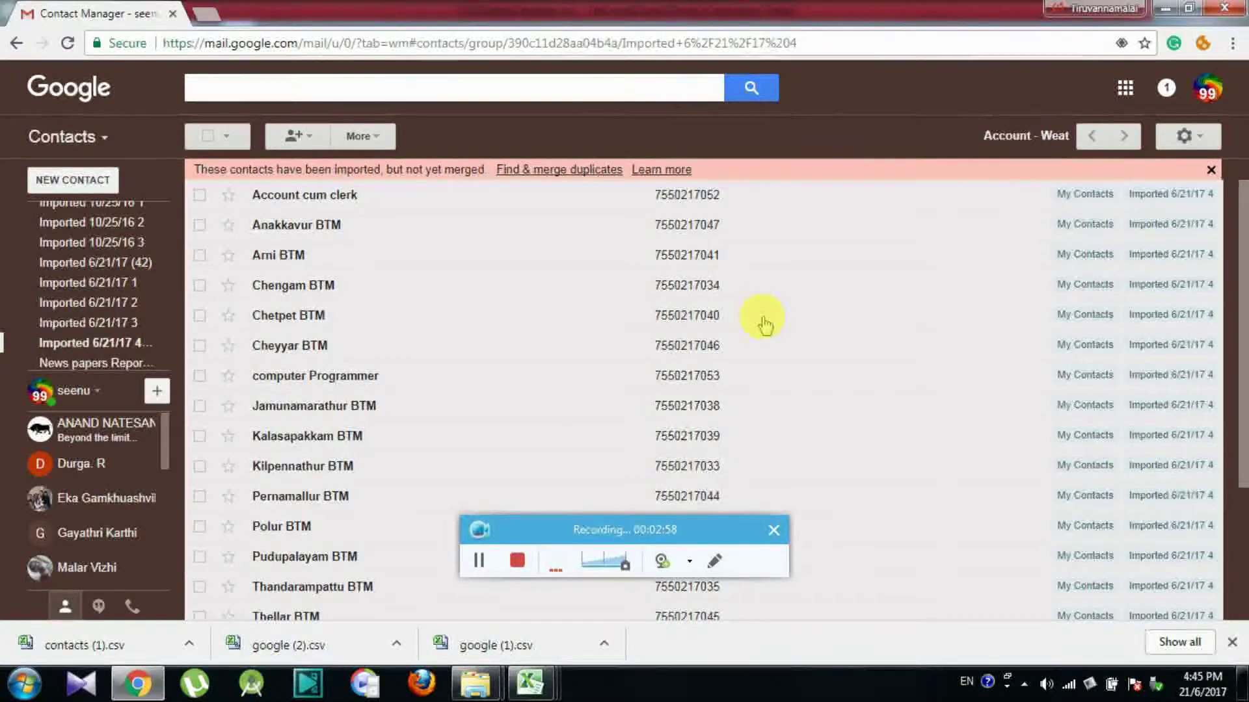
Select all 20 contacts and rename the Imported 6/21/17 4 group to ATMA CUG TVM.
{"action": "left_click", "coordinate": [206, 137]}
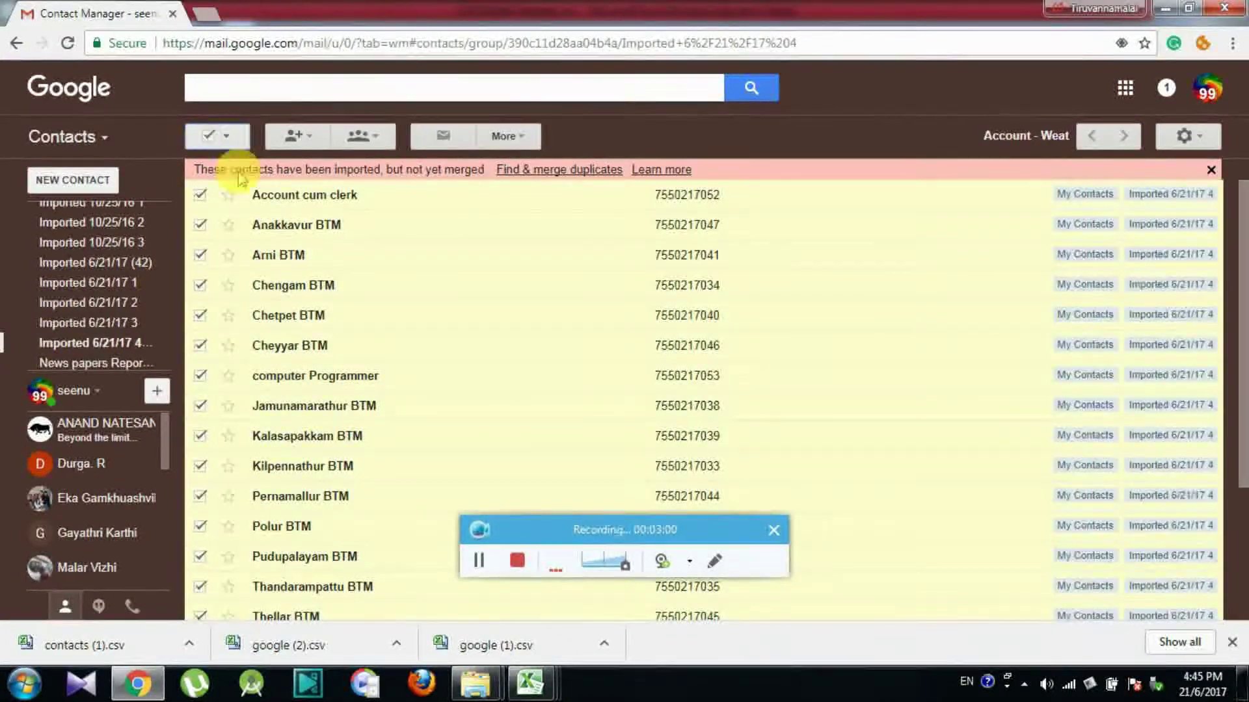
{"action": "left_click", "coordinate": [508, 137]}
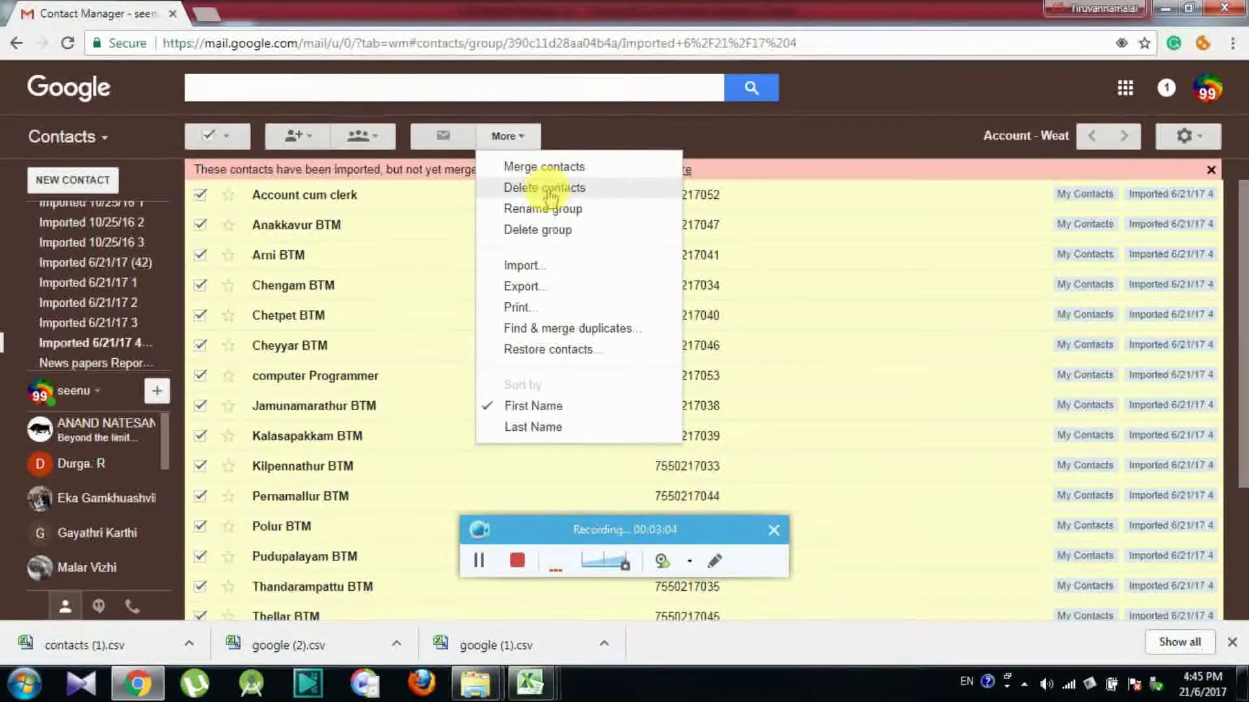
{"action": "left_click", "coordinate": [556, 209]}
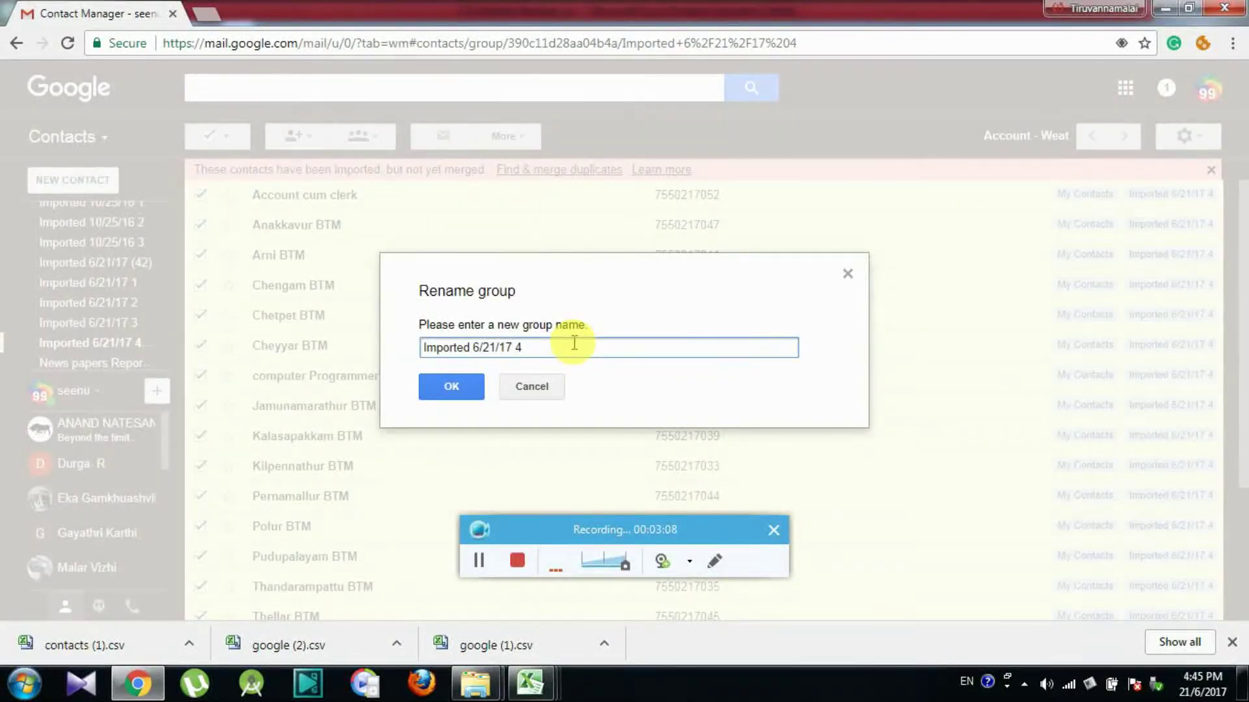
{"action": "triple_click", "coordinate": [575, 344]}
{"action": "key", "text": "Caps_Lock"}
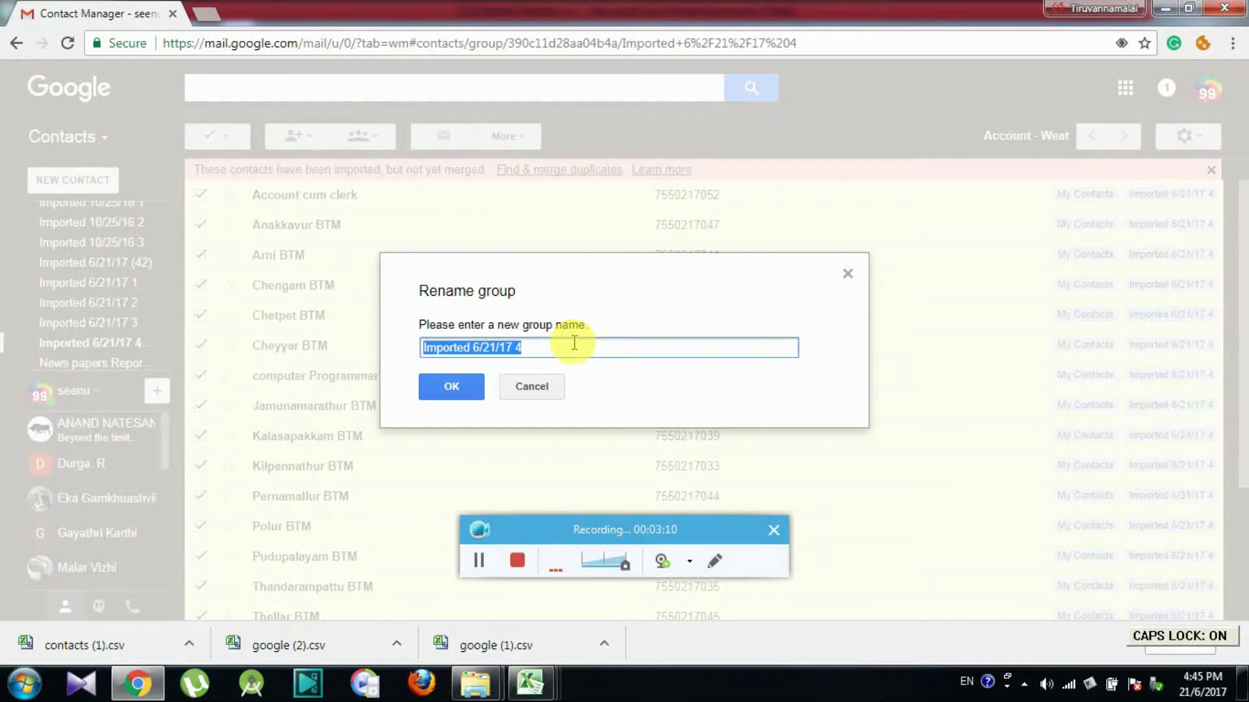
{"action": "type", "text": "AT"}
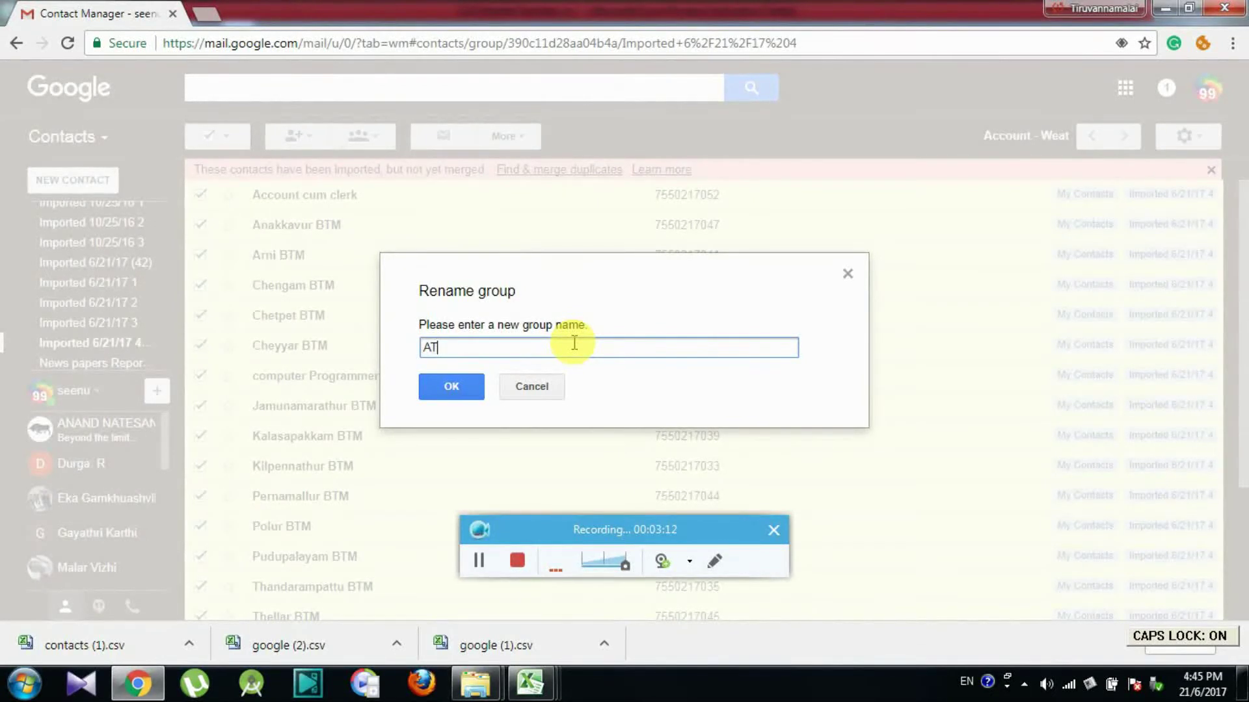
{"action": "type", "text": "MA CU"}
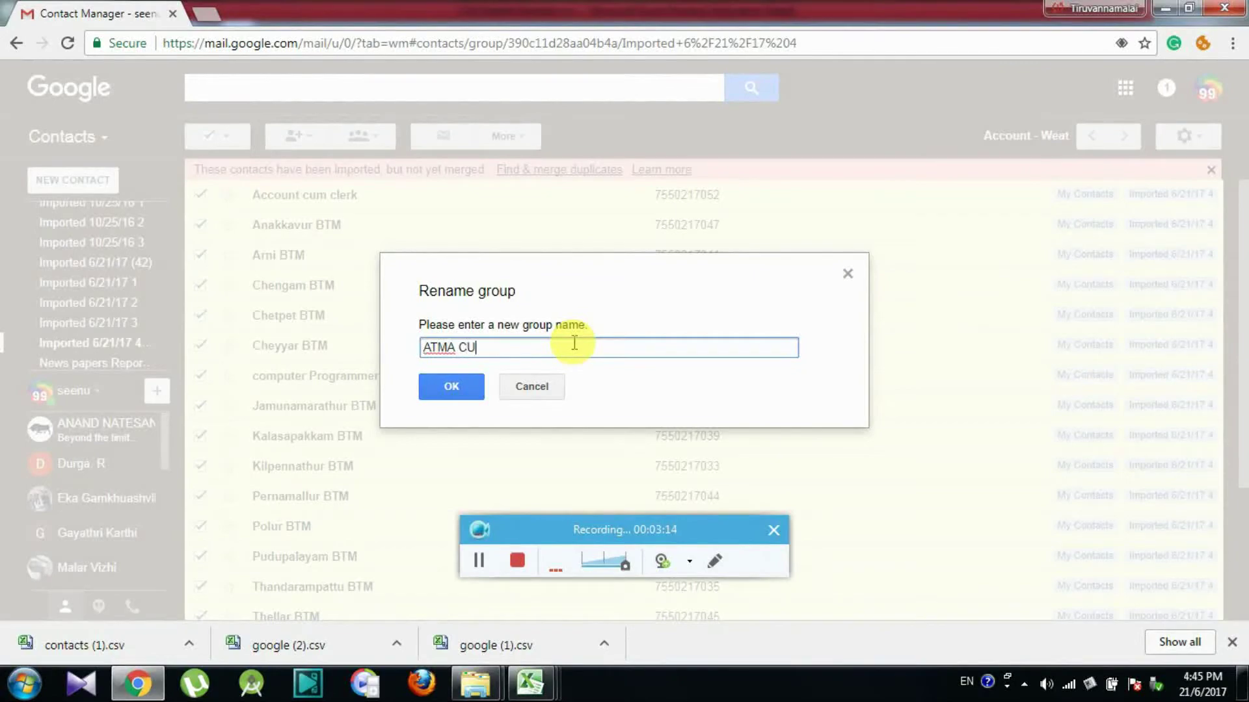
{"action": "type", "text": "TVM"}
{"action": "left_click", "coordinate": [448, 385]}
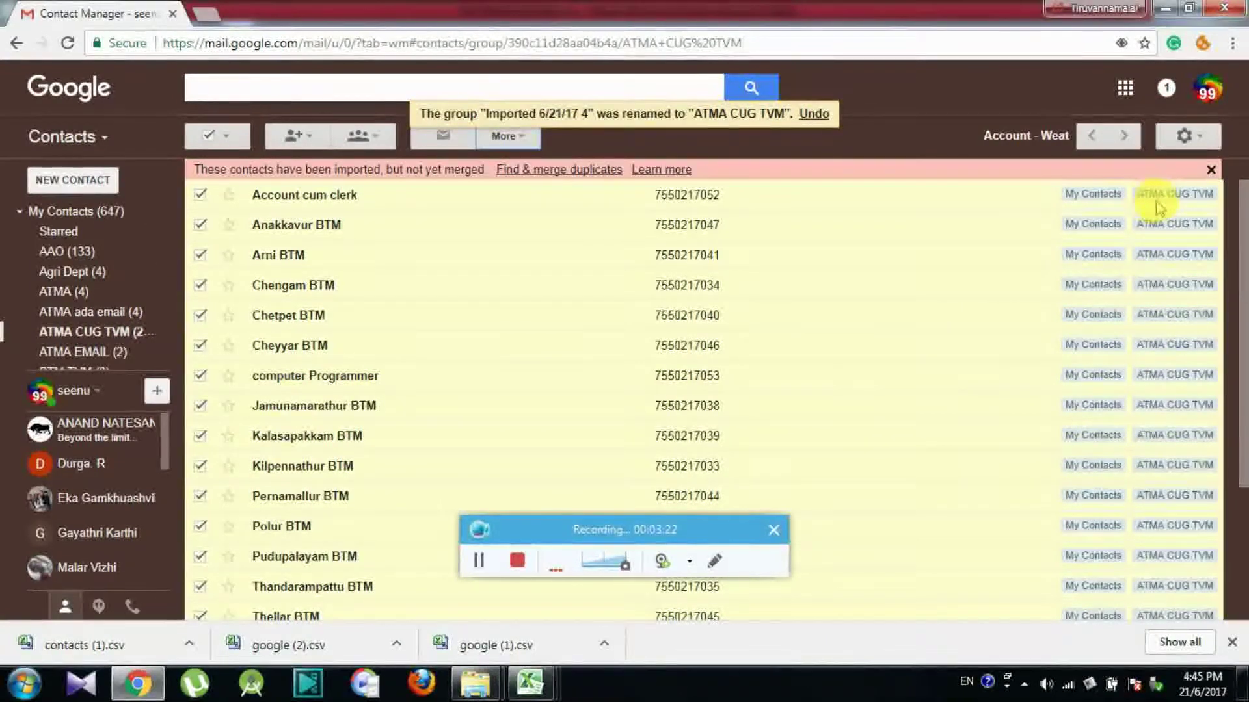
{"action": "mouse_move", "coordinate": [1239, 231]}
{"action": "left_mouse_down"}
{"action": "mouse_move", "coordinate": [1239, 507]}
{"action": "mouse_move", "coordinate": [1228, 167]}
{"action": "left_mouse_up"}
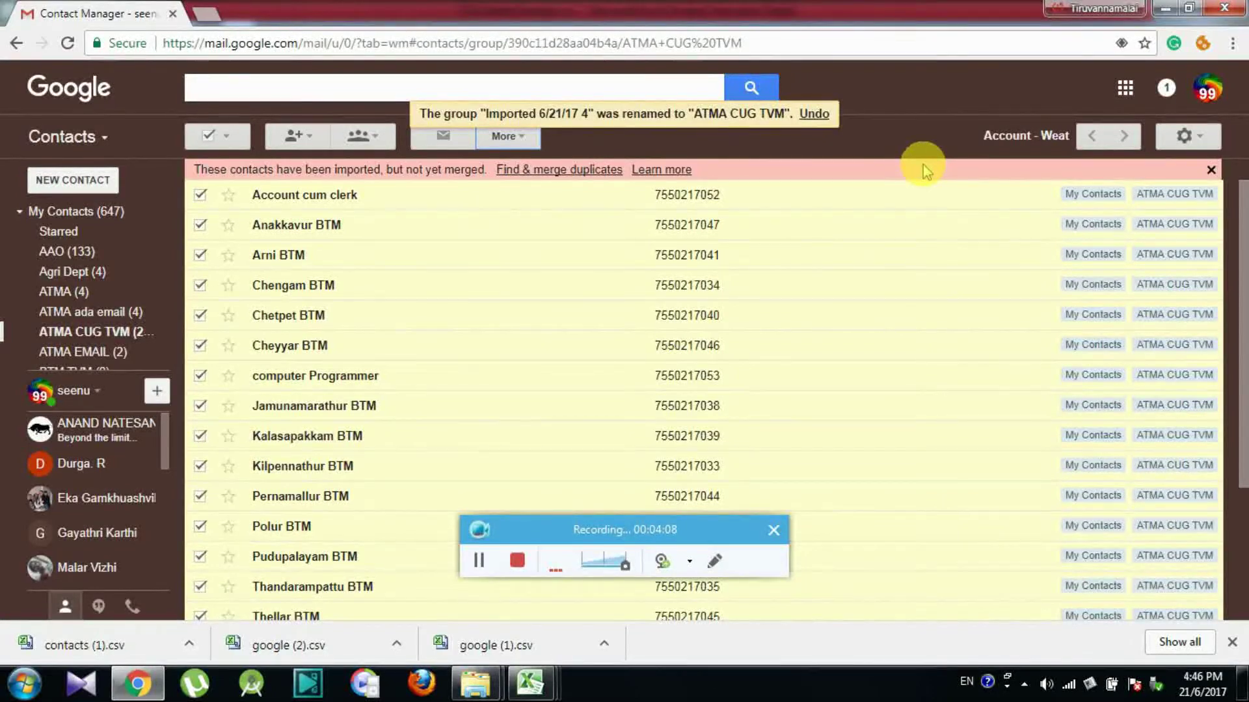
{"action": "left_click", "coordinate": [535, 566]}
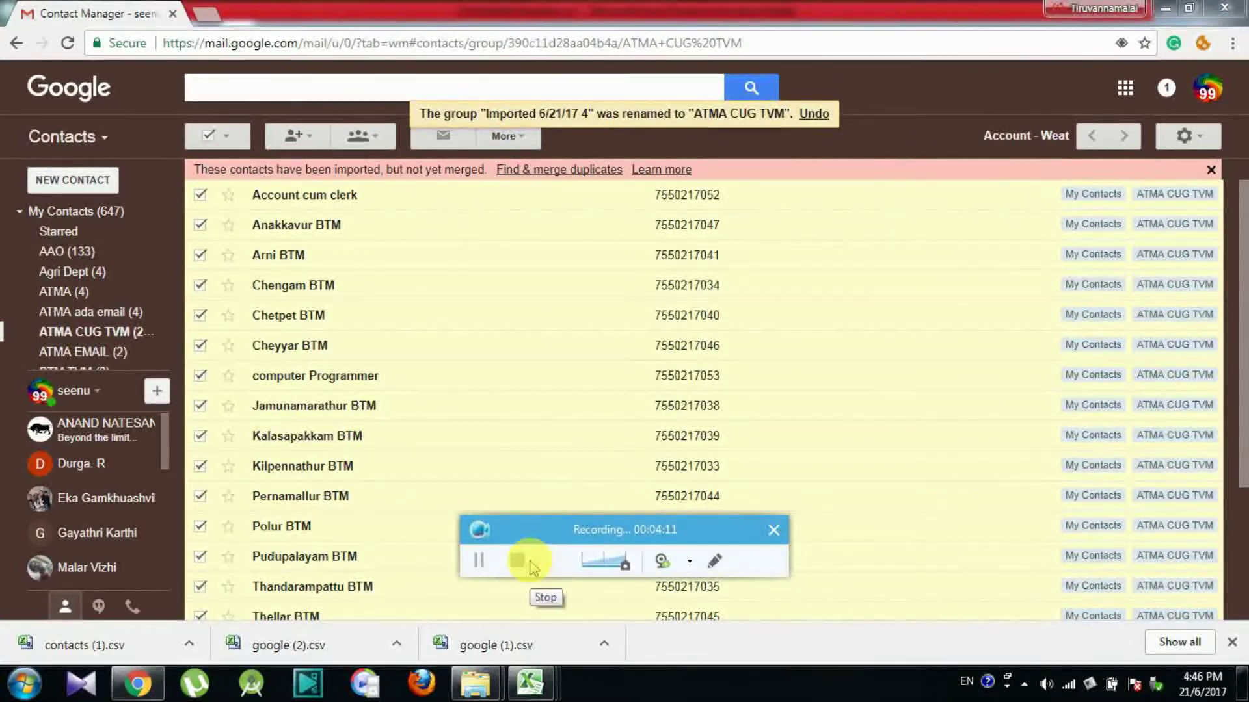